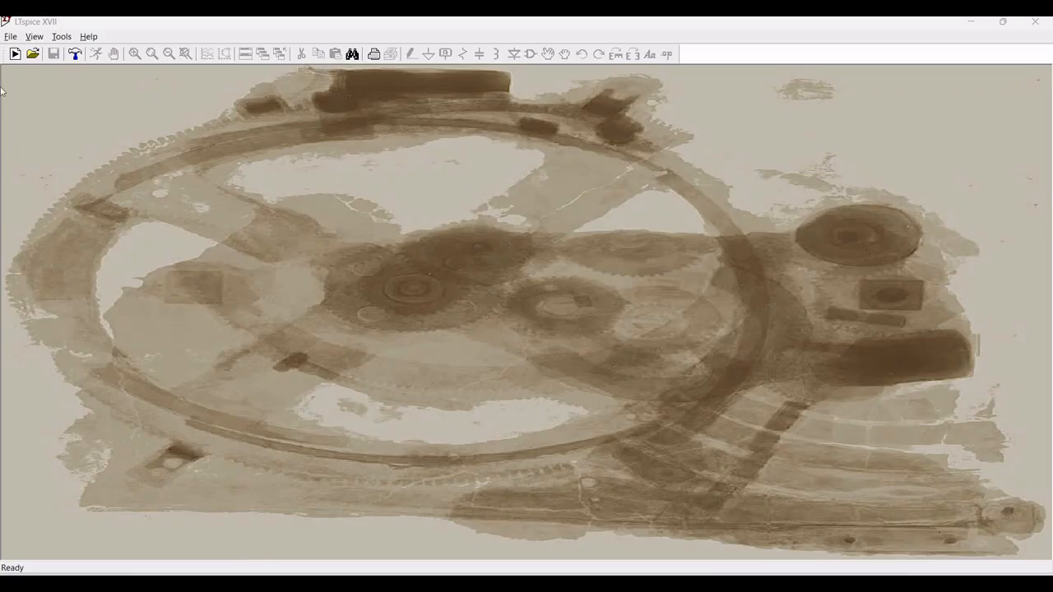
# Step: Start a new schematic and place one LM741 op-amp near the centre, rotated twice and mirrored
pyautogui.click(16, 54)
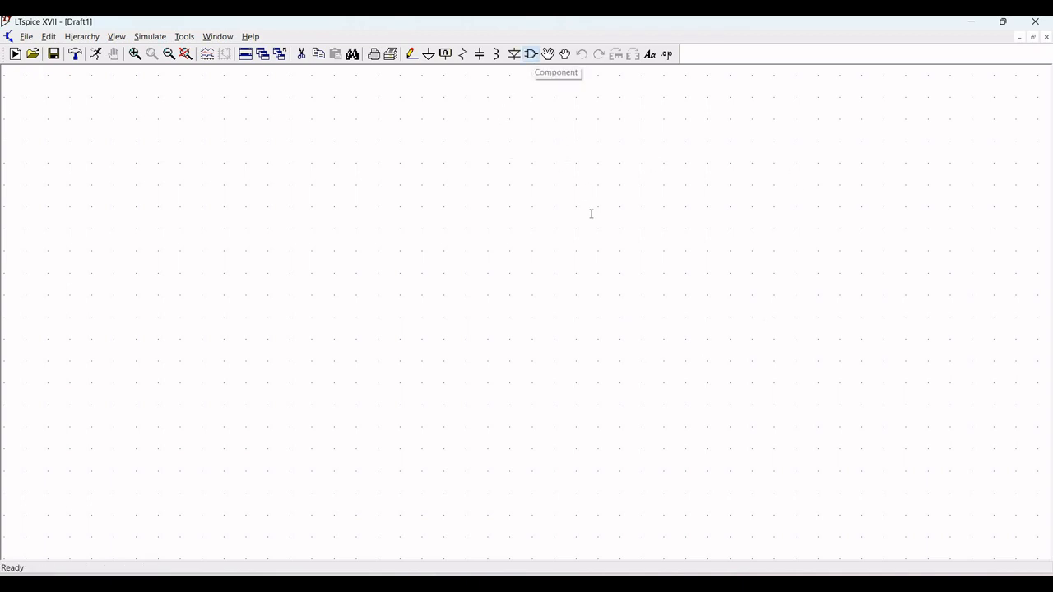
pyautogui.press('F2')
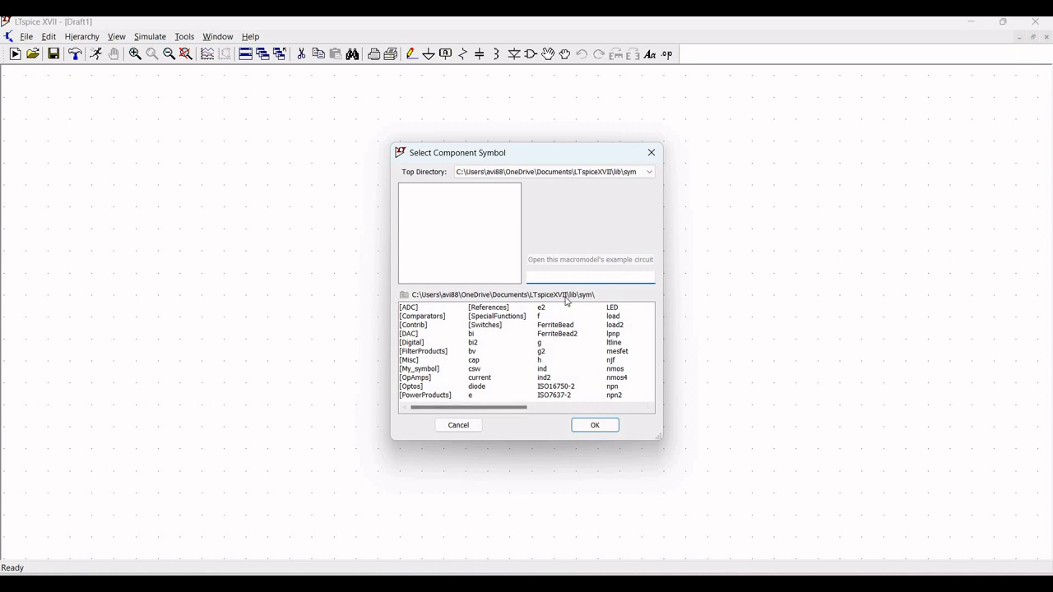
pyautogui.write('LM')
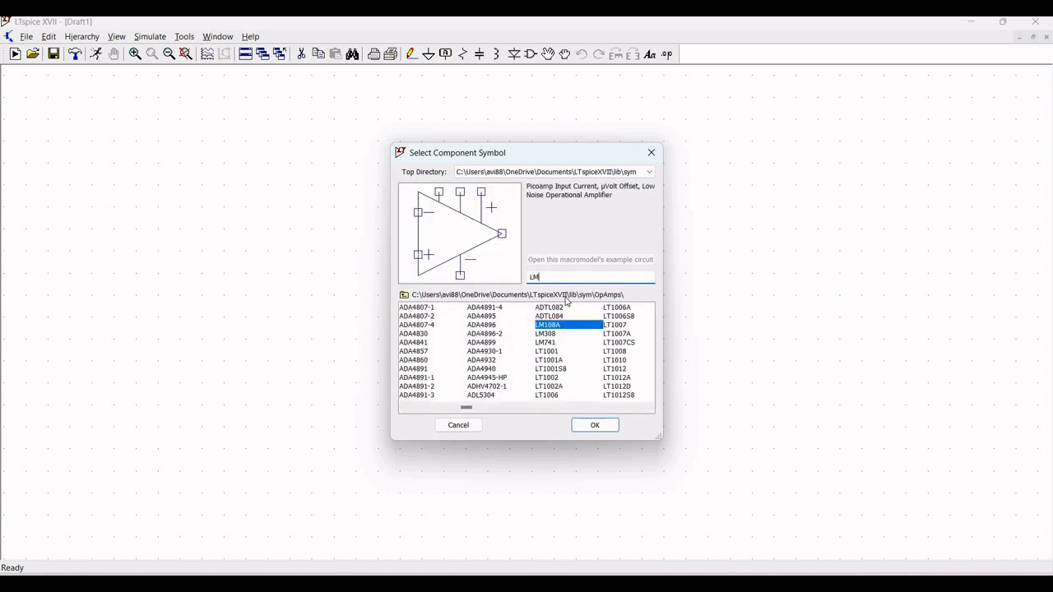
pyautogui.click(553, 343)
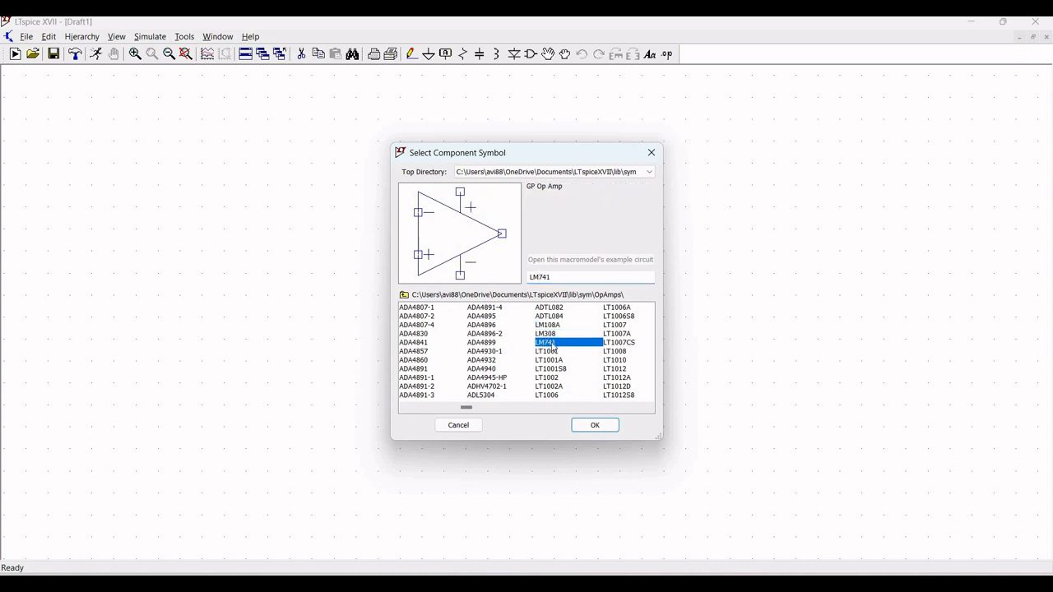
pyautogui.click(595, 425)
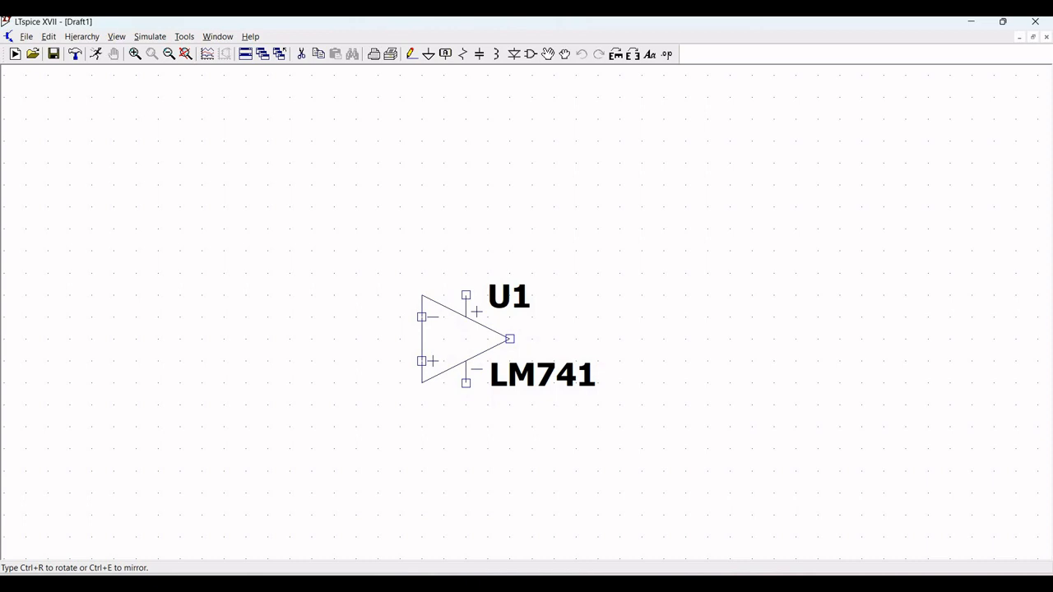
pyautogui.hotkey('ctrl', 'r')
pyautogui.hotkey('ctrl', 'r')
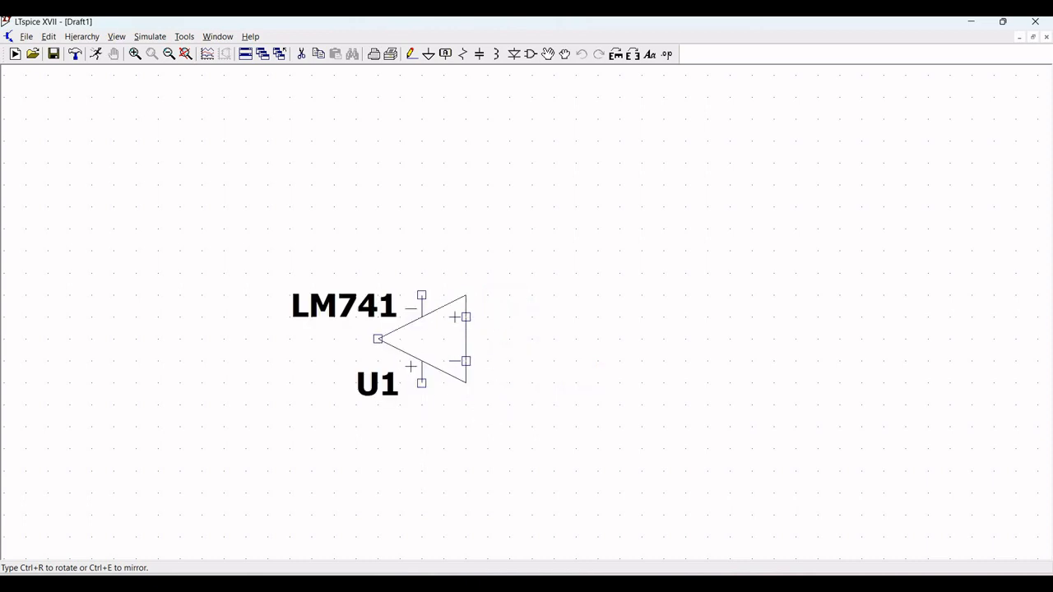
pyautogui.hotkey('ctrl', 'e')
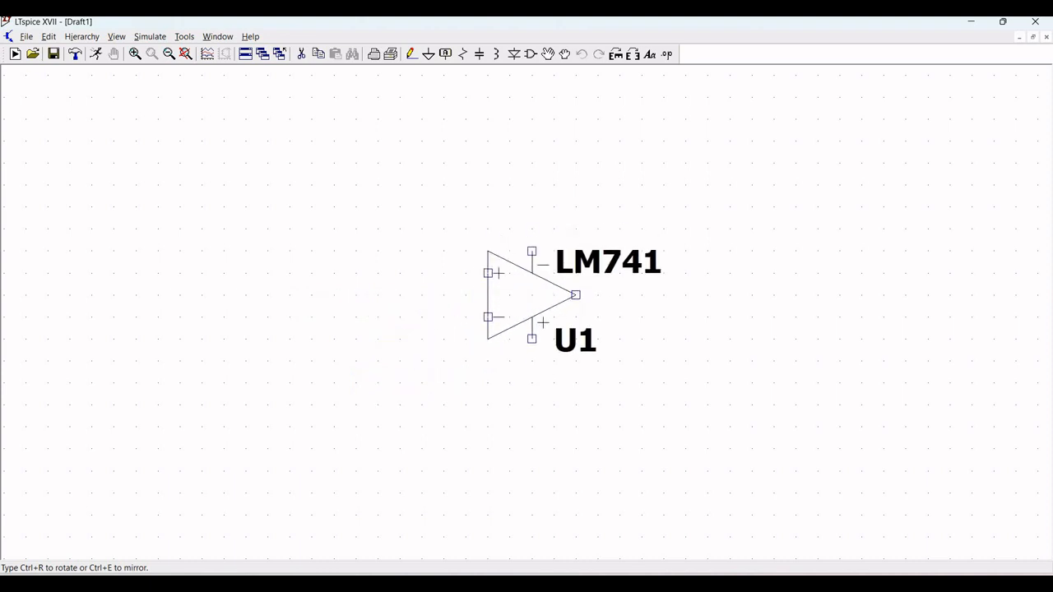
pyautogui.click(520, 296)
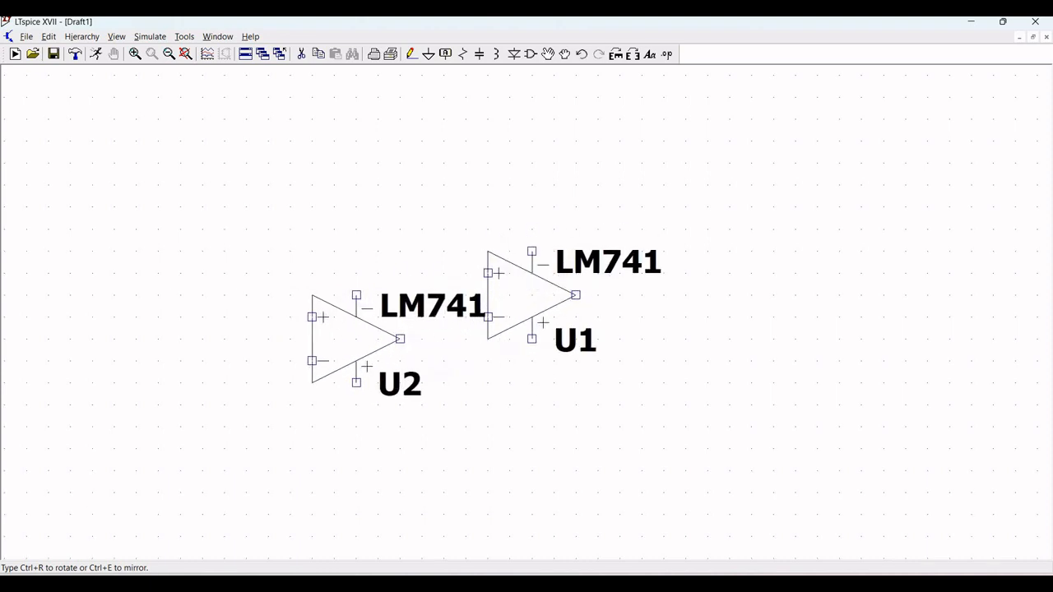
pyautogui.press('Escape')
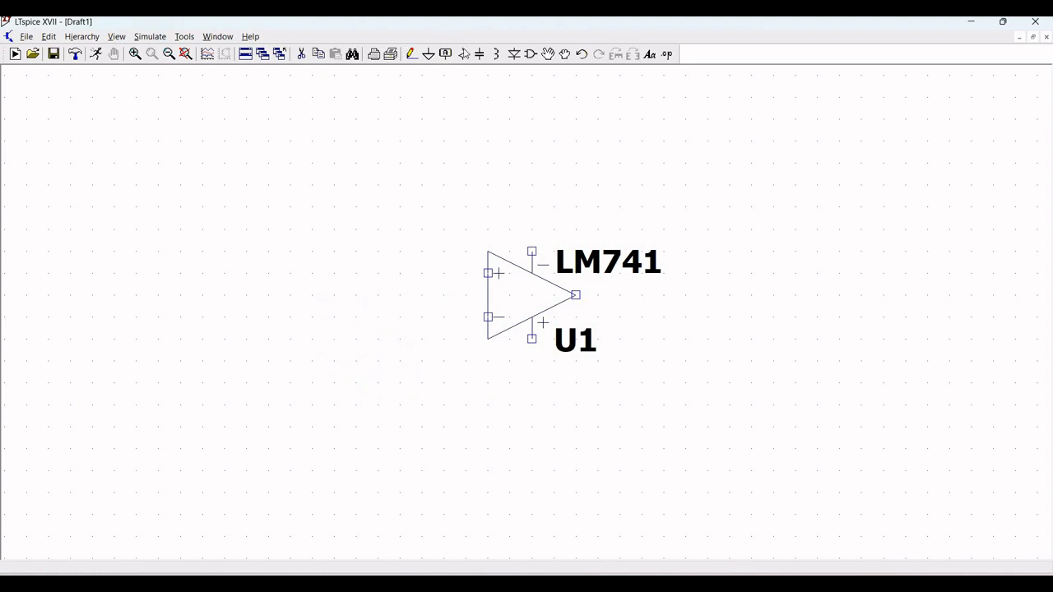
# Step: Place two horizontal capacitors side by side to the left of the op-amp
pyautogui.click(480, 54)
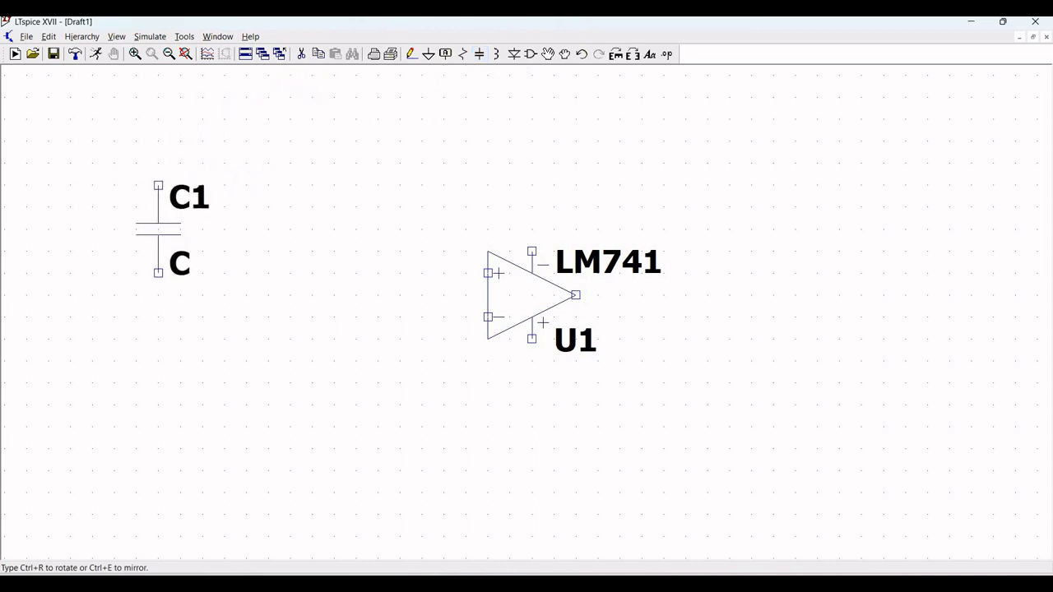
pyautogui.hotkey('ctrl', 'r')
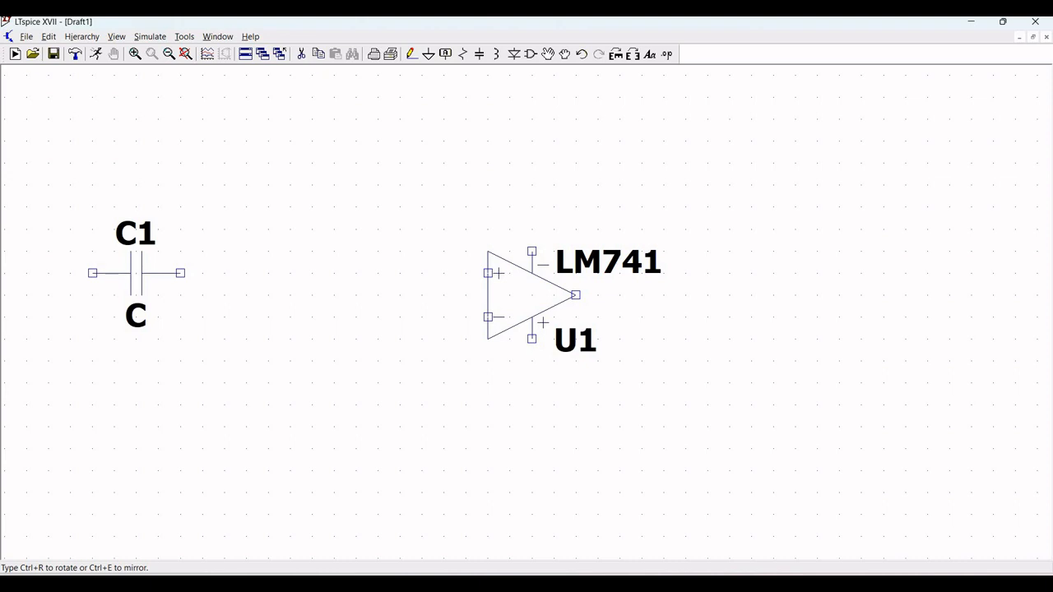
pyautogui.click(136, 272)
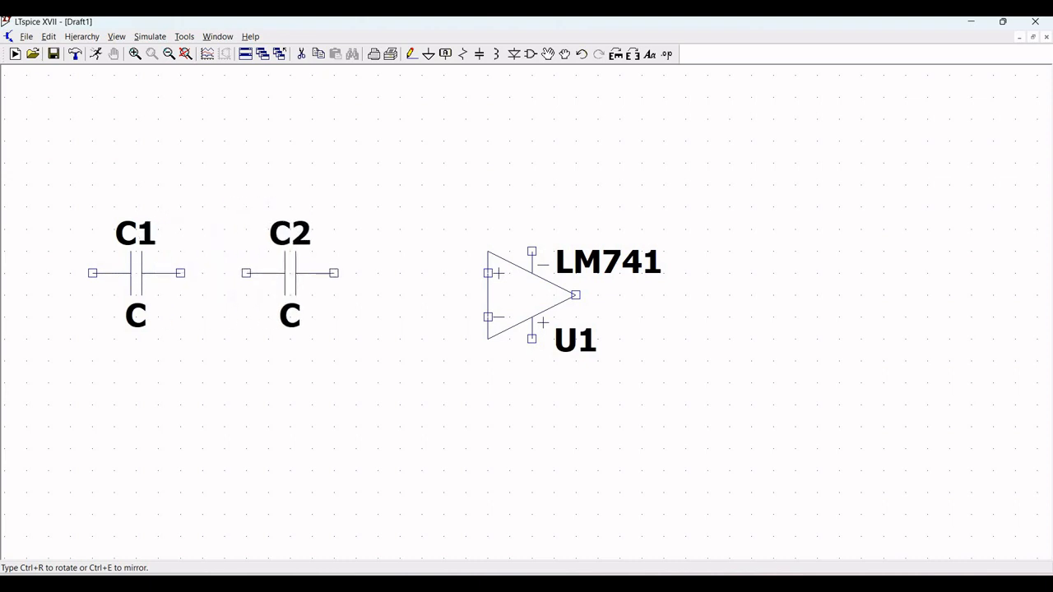
pyautogui.click(290, 273)
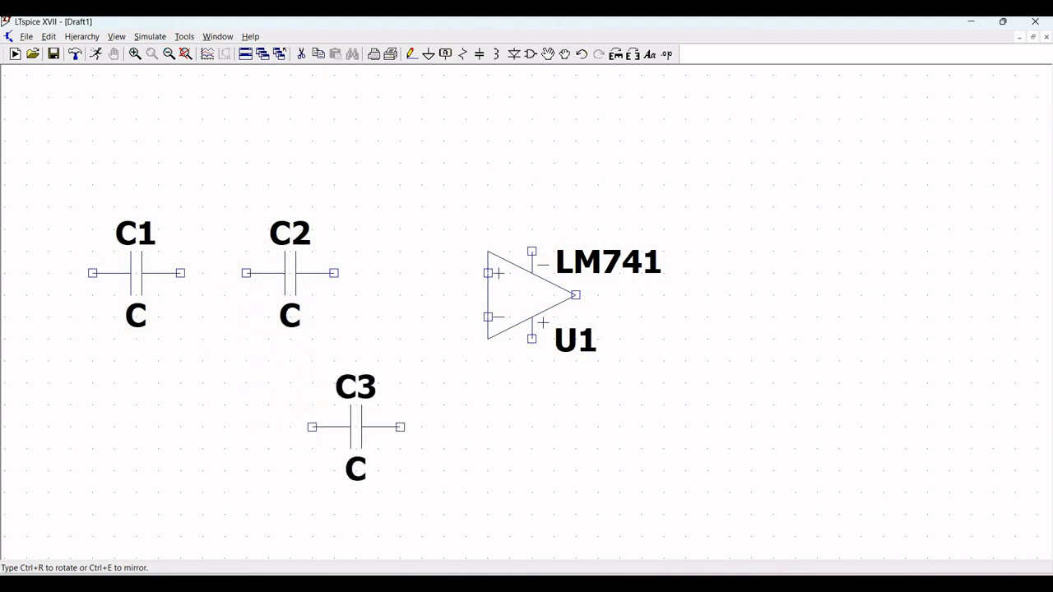
pyautogui.press('Escape')
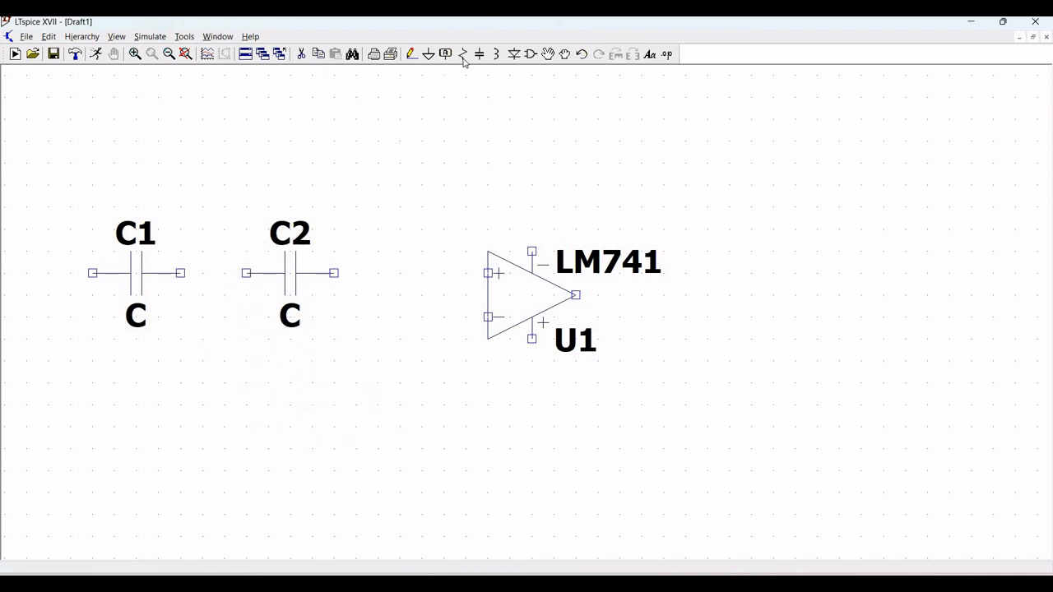
# Step: Place three resistors: one vertical beside the capacitors, one horizontal below the op-amp, and one vertical further down
pyautogui.click(462, 54)
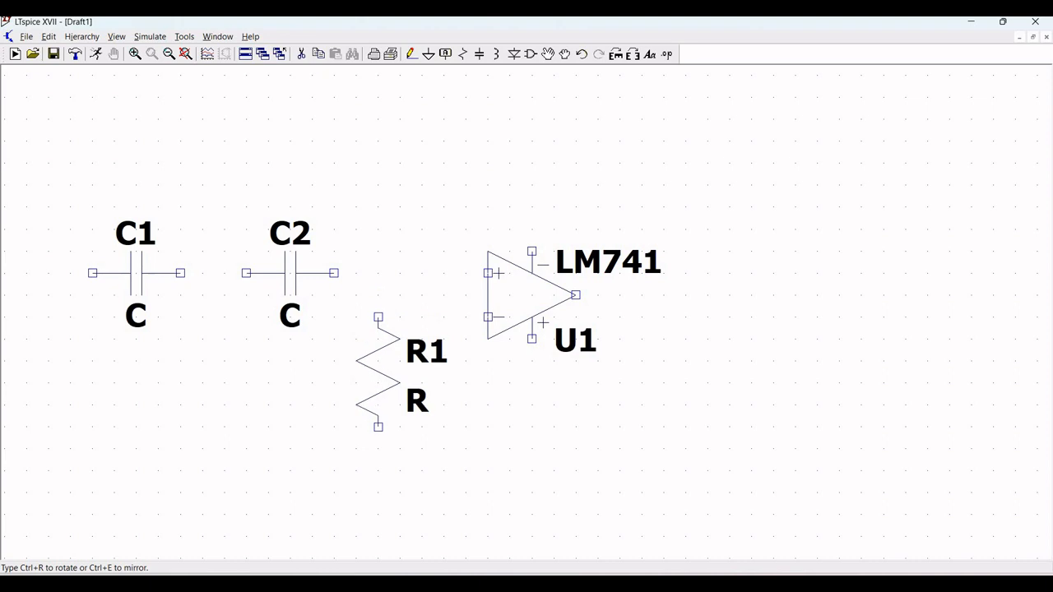
pyautogui.click(378, 370)
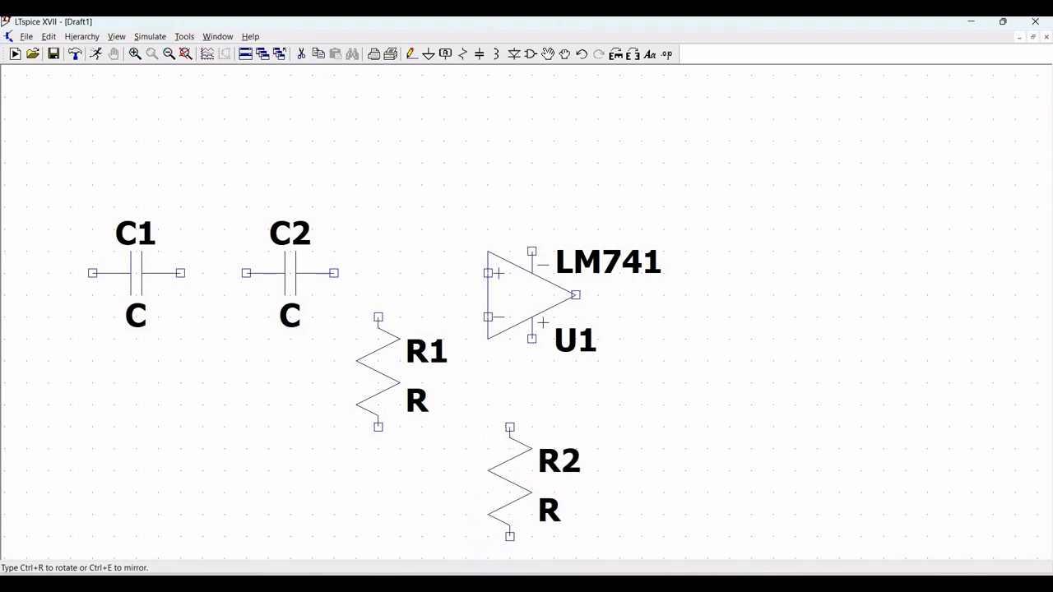
pyautogui.hotkey('ctrl', 'r')
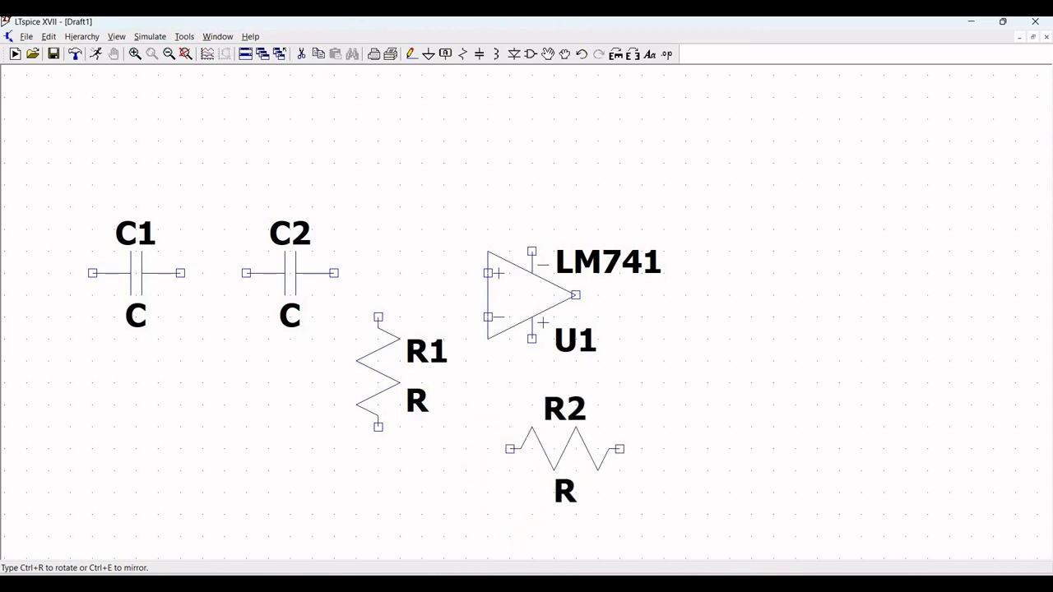
pyautogui.click(564, 449)
pyautogui.hotkey('ctrl', 'r')
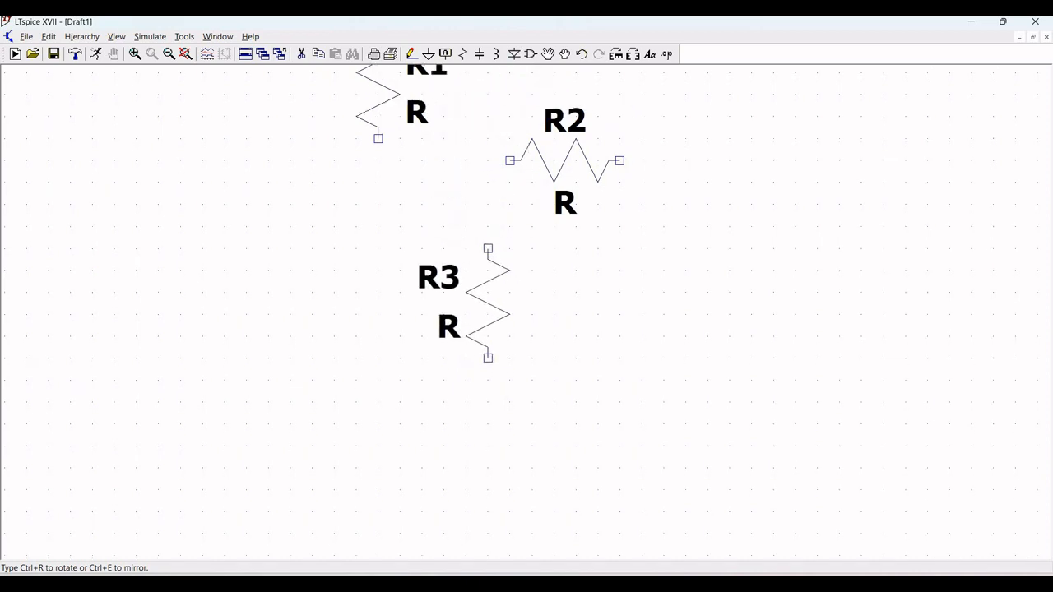
pyautogui.click(476, 288)
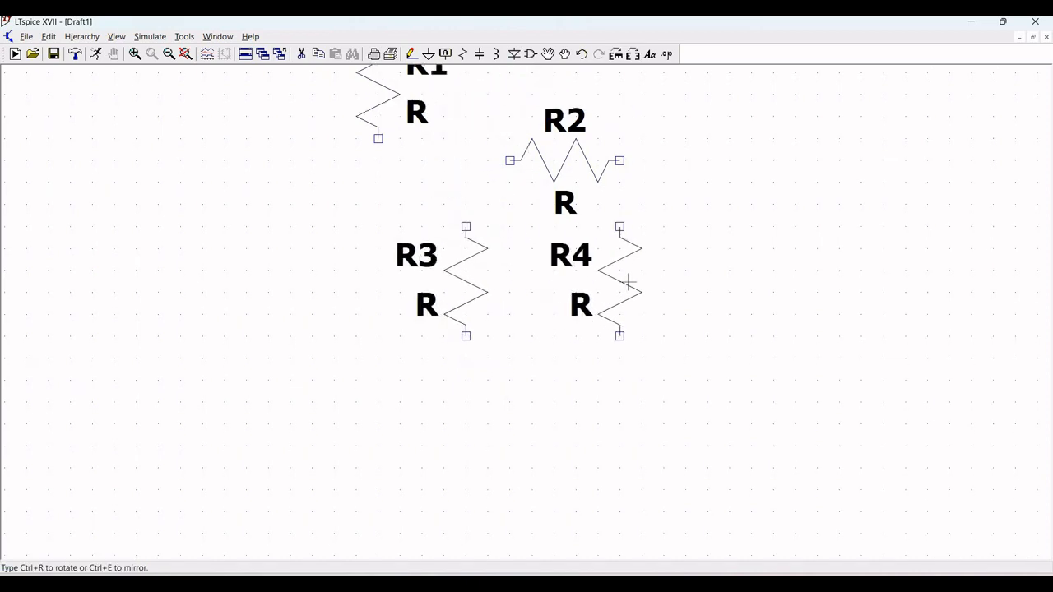
pyautogui.press('Escape')
# Step: Place a fourth resistor horizontally above the capacitors and op-amp
pyautogui.moveTo(642, 284); pyautogui.dragTo(640, 500)
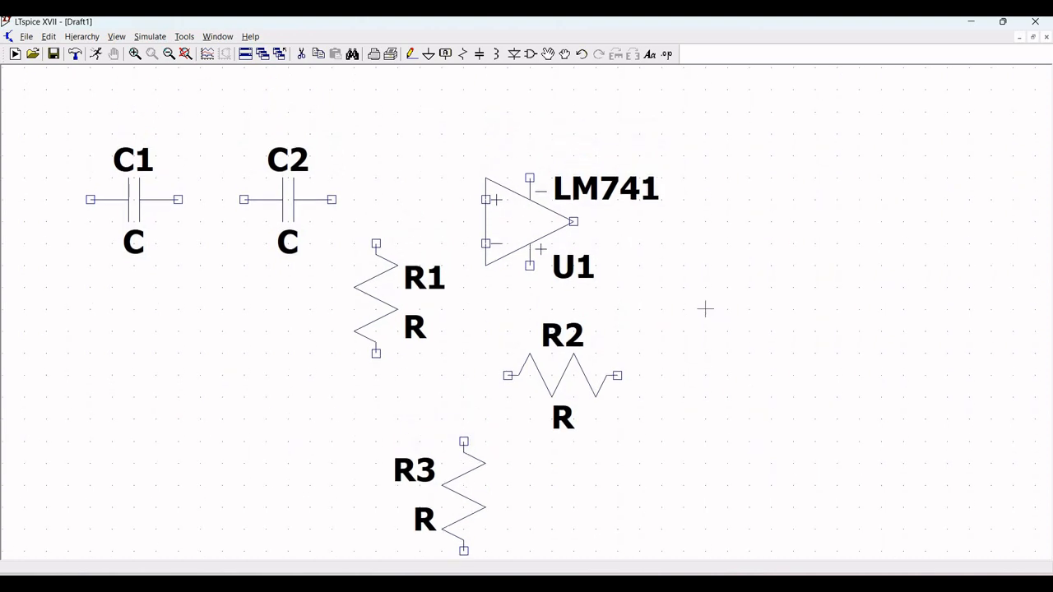
pyautogui.click(461, 59)
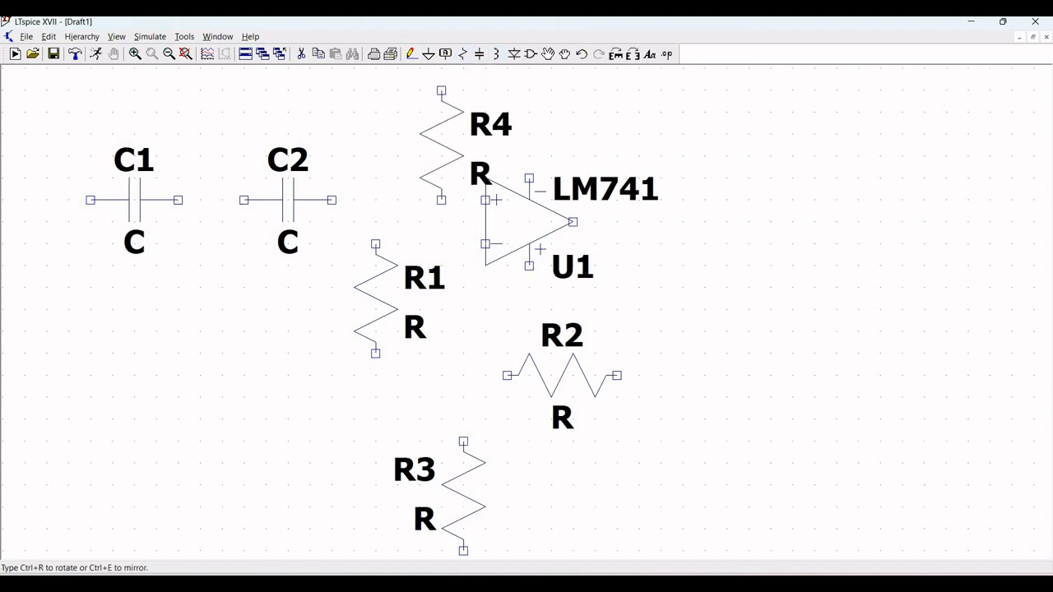
pyautogui.hotkey('ctrl', 'r')
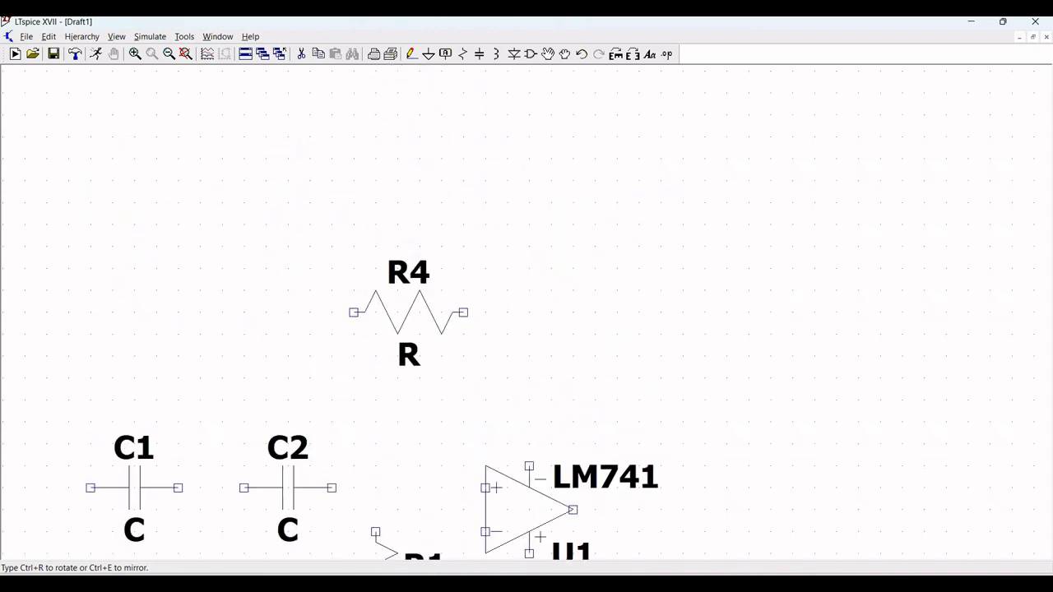
pyautogui.click(415, 319)
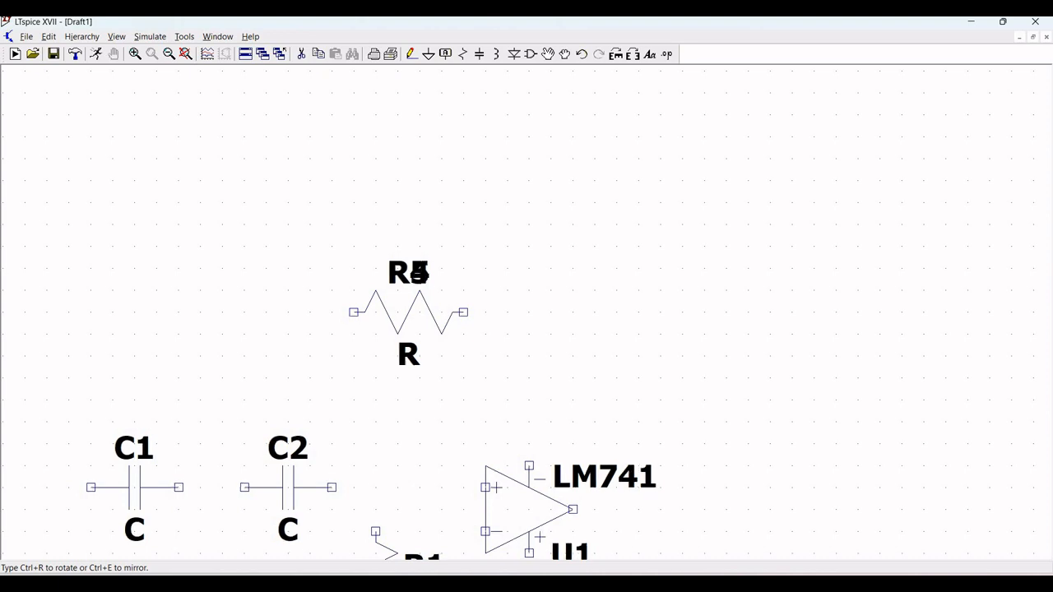
pyautogui.press('Escape')
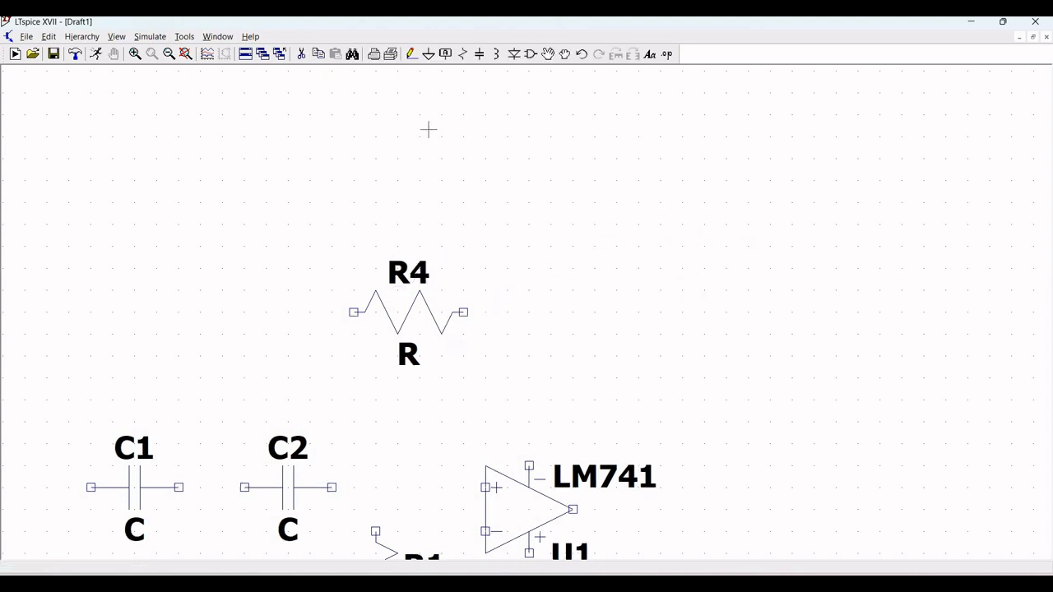
# Step: Place three voltage sources, two at the upper right of the sheet and one left of the capacitors
pyautogui.click(168, 54)
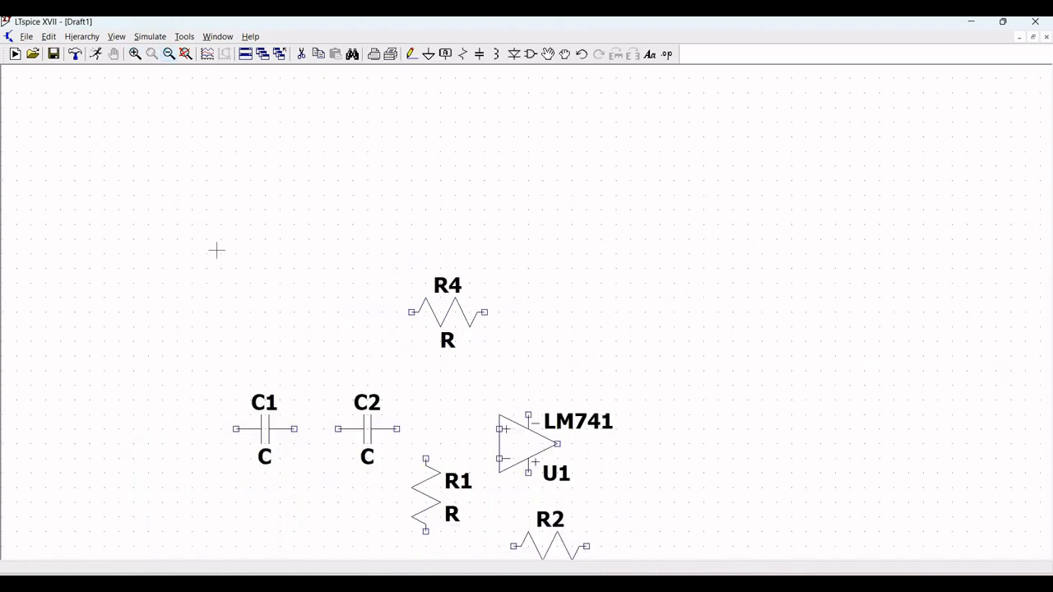
pyautogui.moveTo(283, 127); pyautogui.dragTo(280, 121)
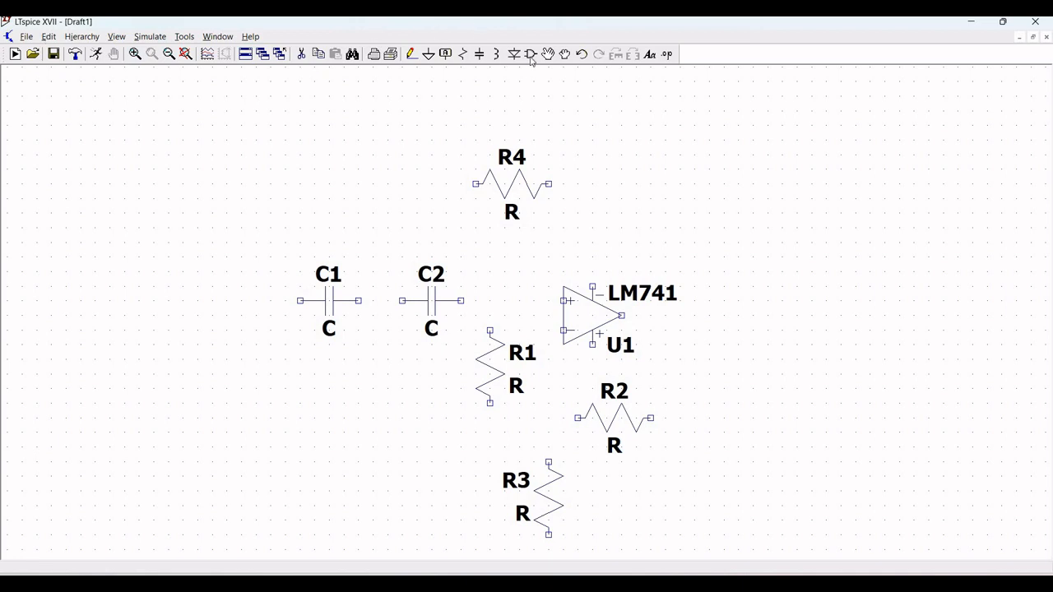
pyautogui.press('F2')
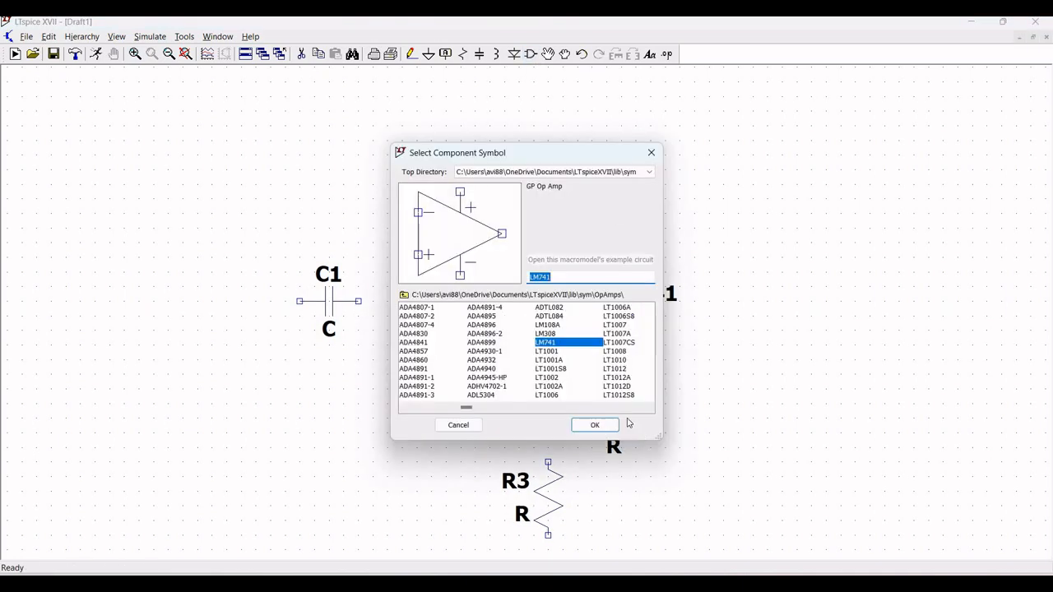
pyautogui.click(403, 296)
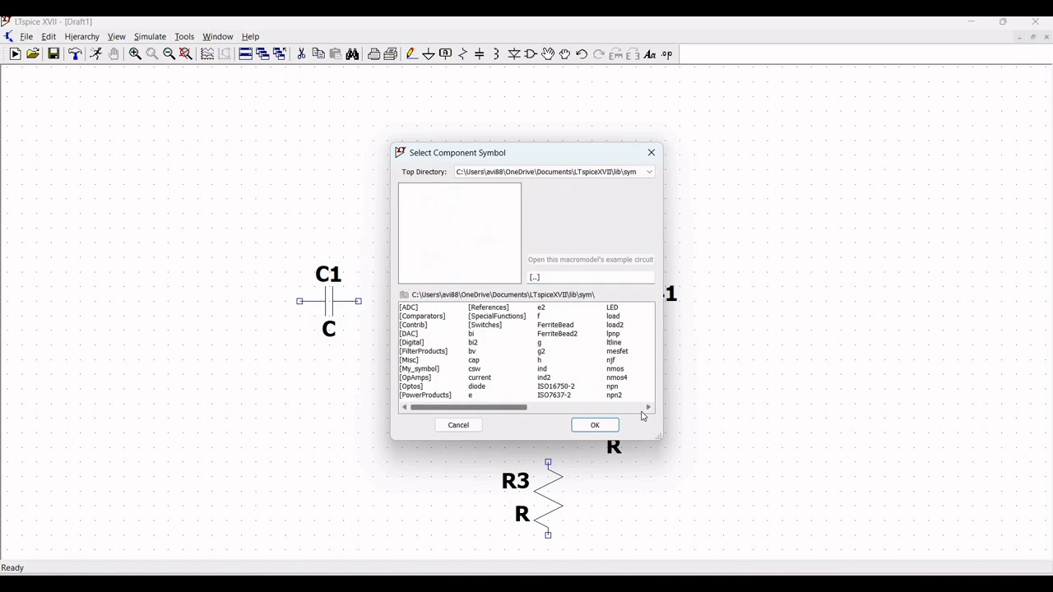
pyautogui.click(549, 377)
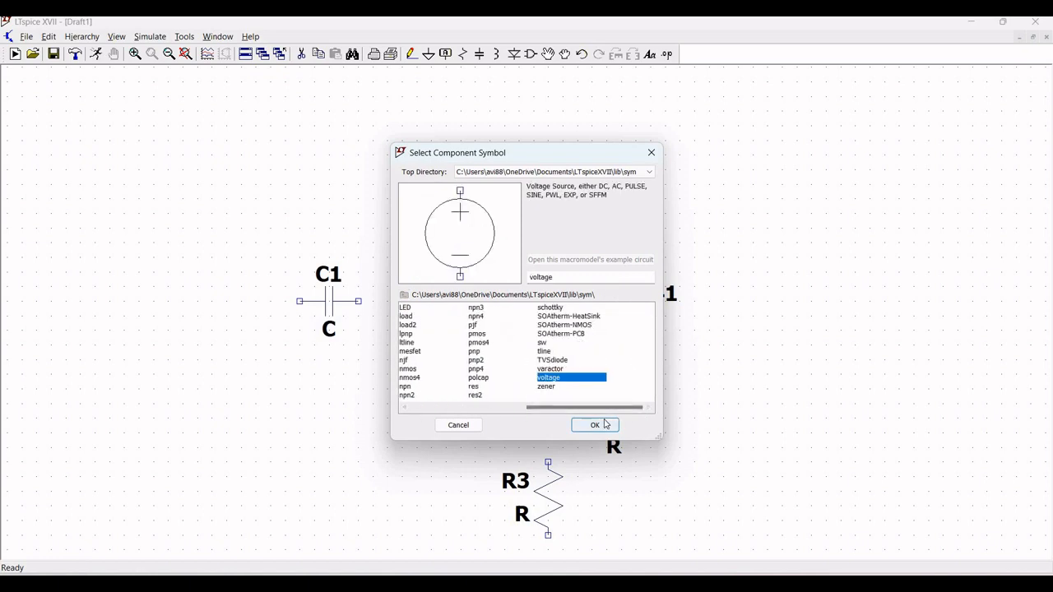
pyautogui.click(594, 425)
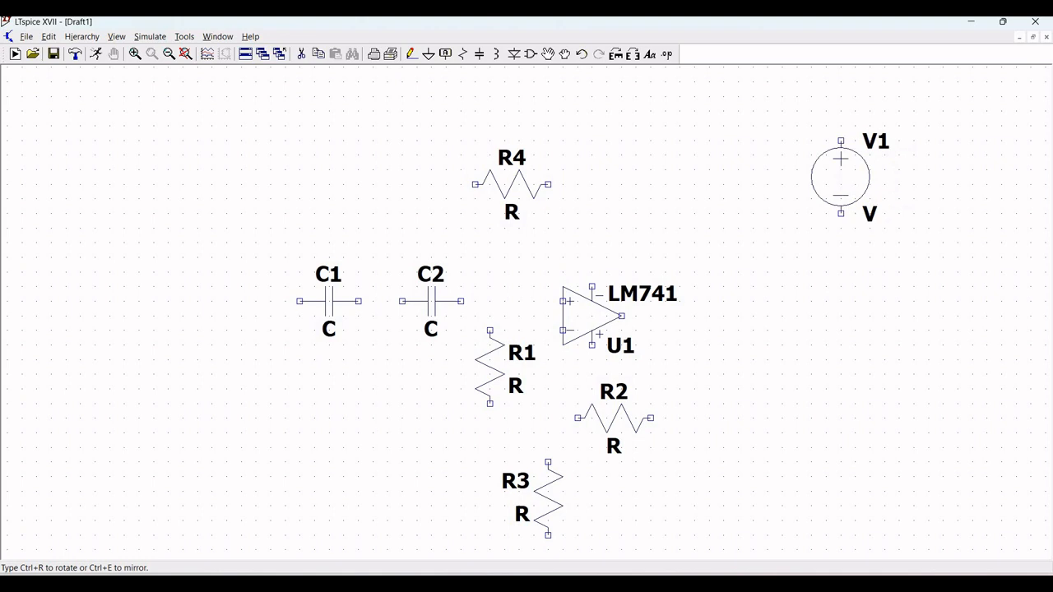
pyautogui.click(841, 177)
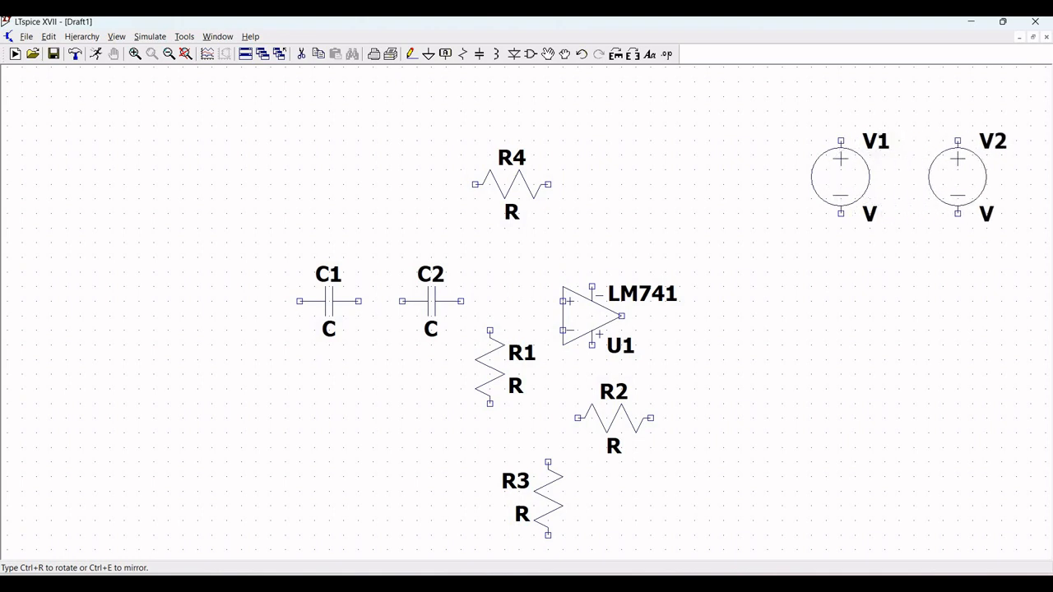
pyautogui.click(957, 177)
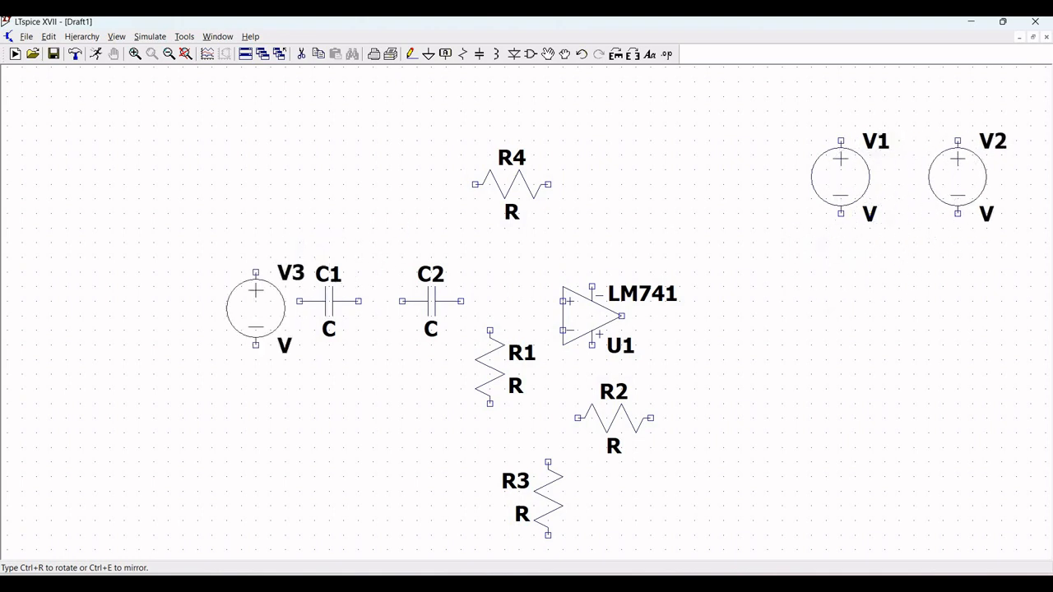
pyautogui.click(168, 352)
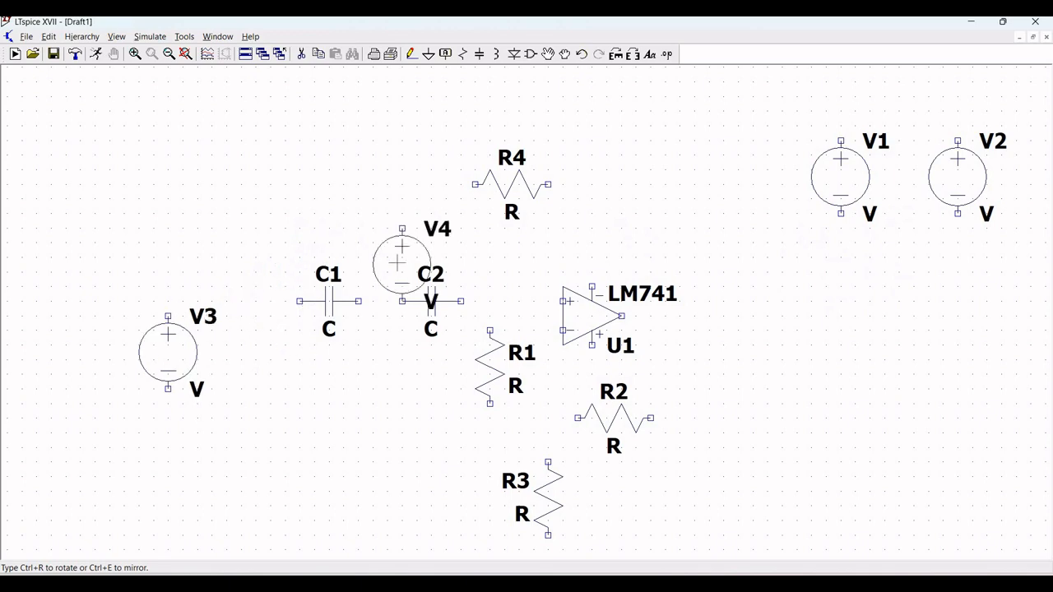
pyautogui.press('Escape')
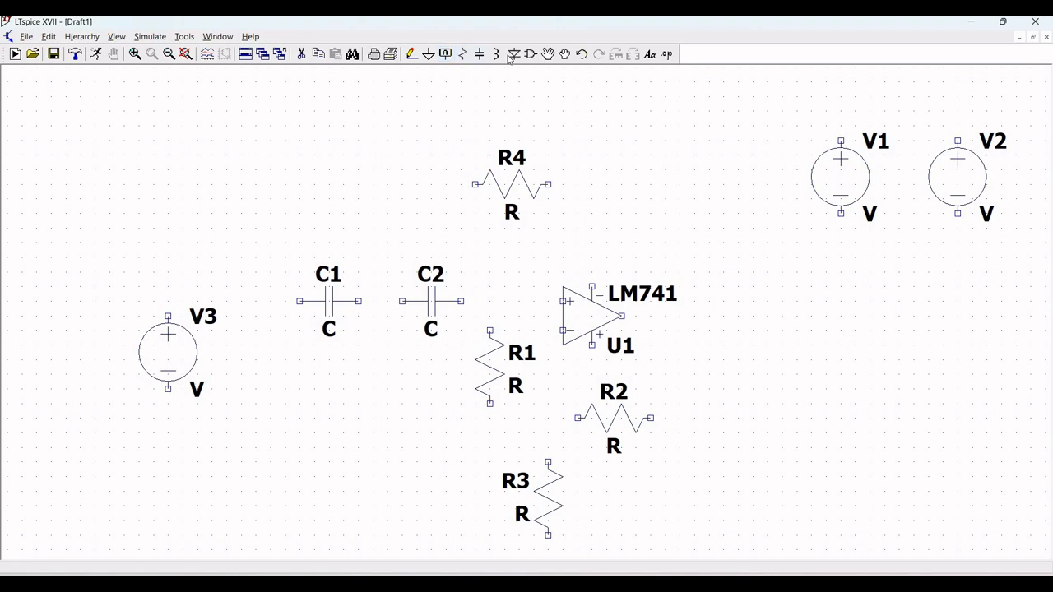
# Step: Place ground symbols beneath all three voltage sources
pyautogui.click(429, 53)
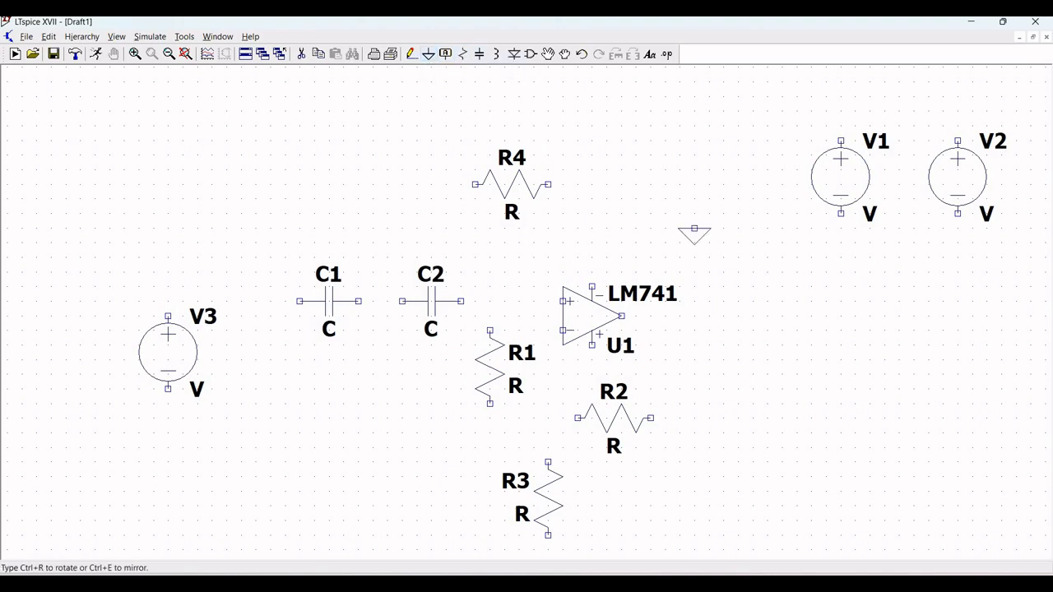
pyautogui.click(840, 242)
pyautogui.click(958, 242)
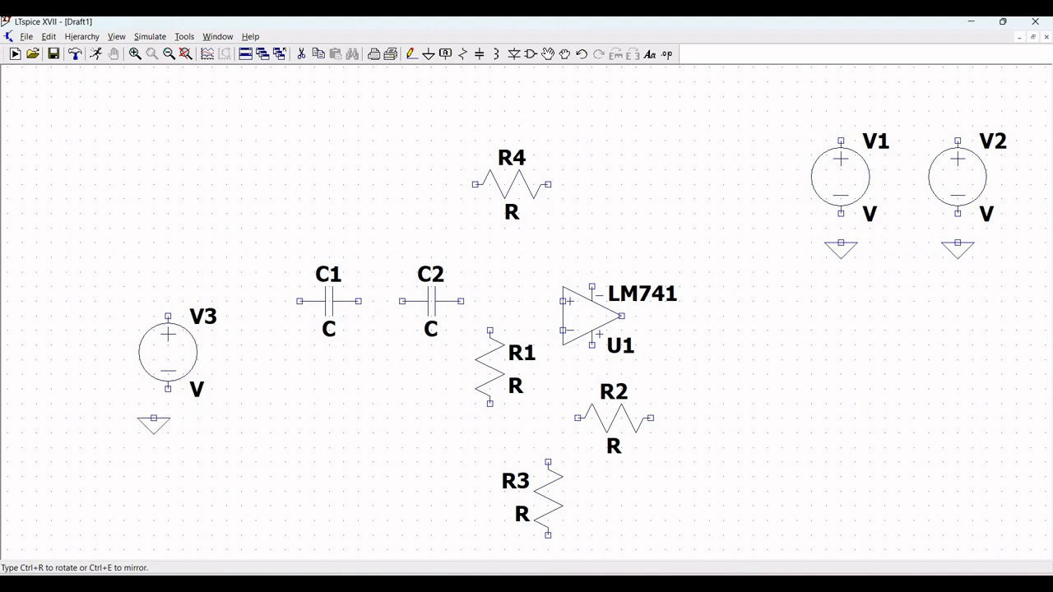
pyautogui.click(167, 419)
# Step: Wire the left voltage source: a short lead up from its positive terminal and its negative terminal to ground
pyautogui.click(411, 54)
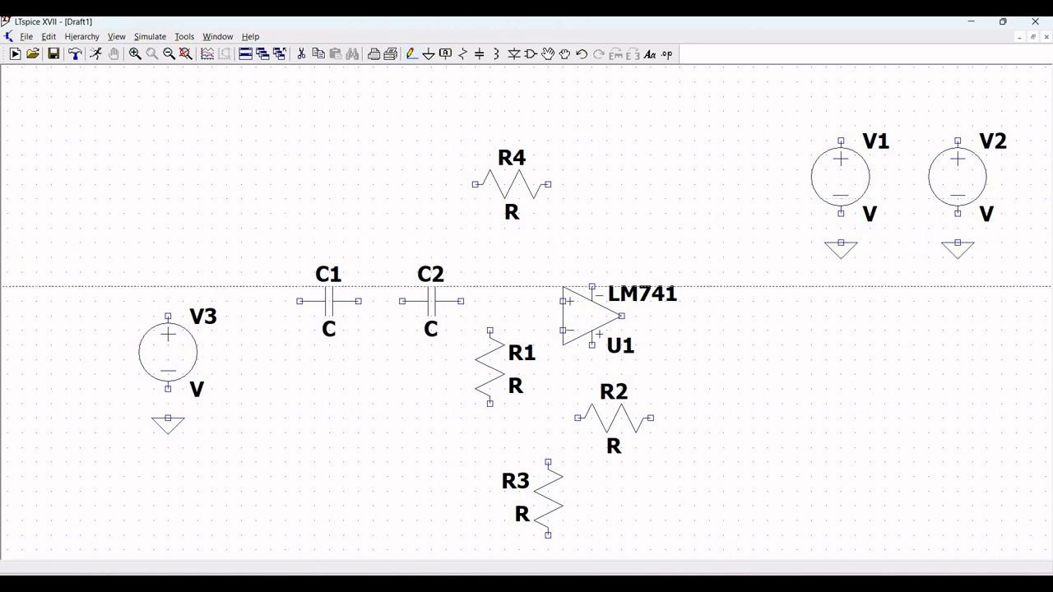
pyautogui.click(168, 316)
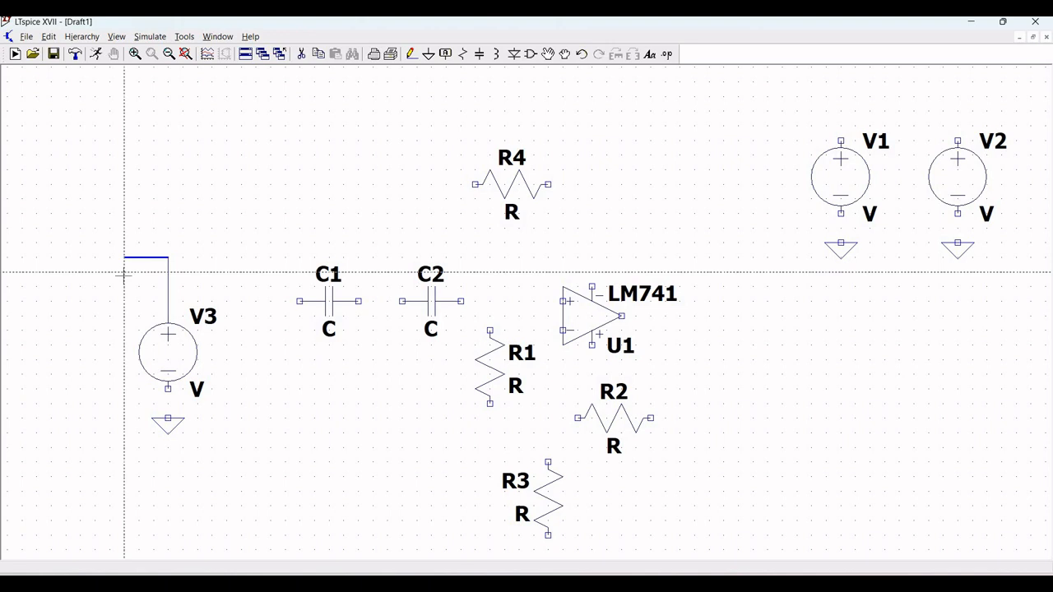
pyautogui.press('Escape')
pyautogui.click(413, 58)
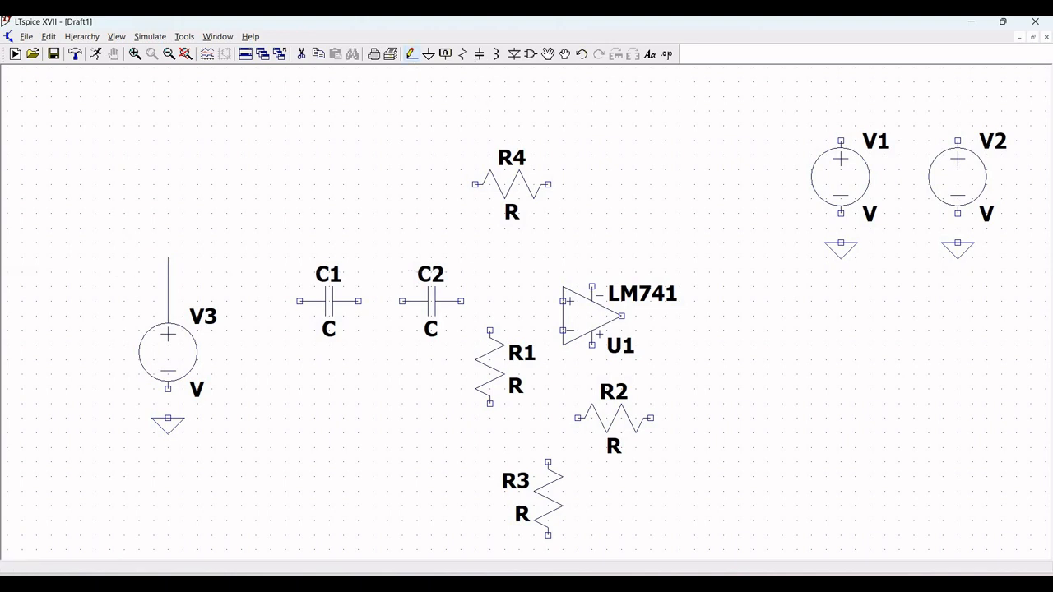
pyautogui.click(167, 388)
pyautogui.click(168, 418)
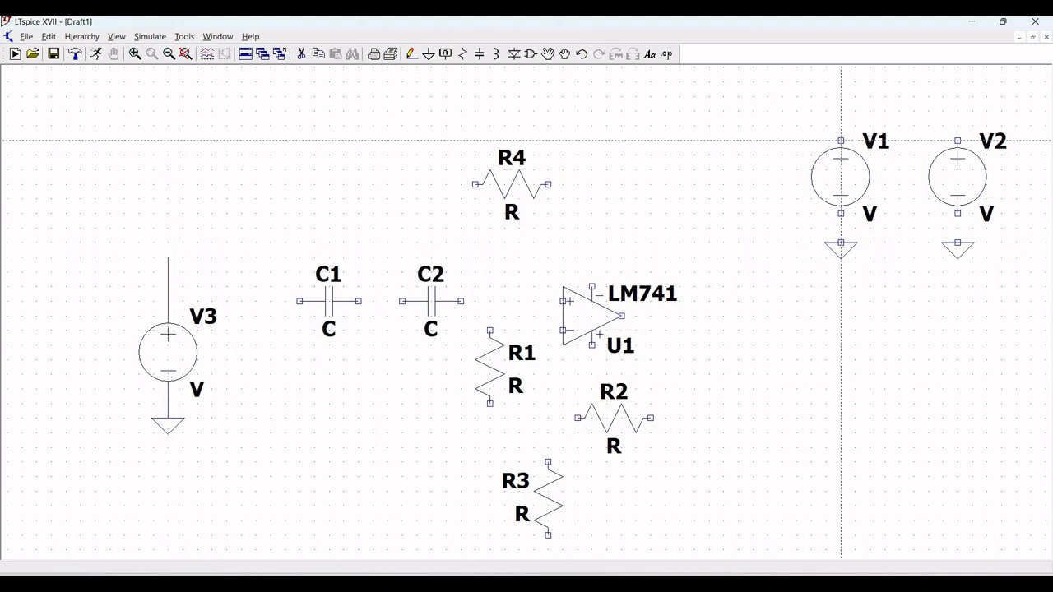
# Step: Wire the two upper-right sources' negative terminals to ground and draw short leads up from their positive terminals
pyautogui.click(841, 111)
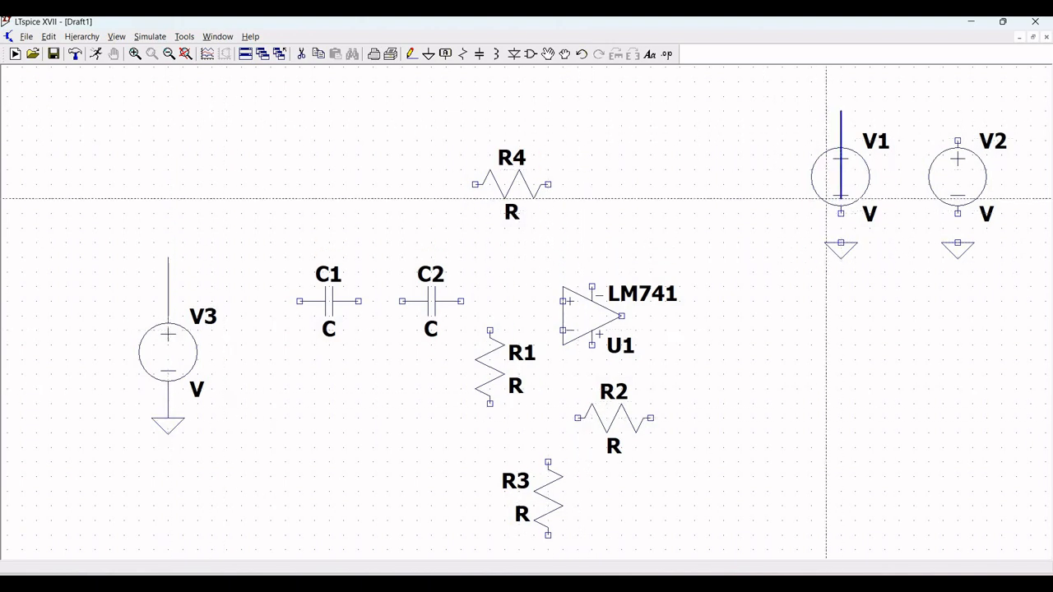
pyautogui.press('Escape')
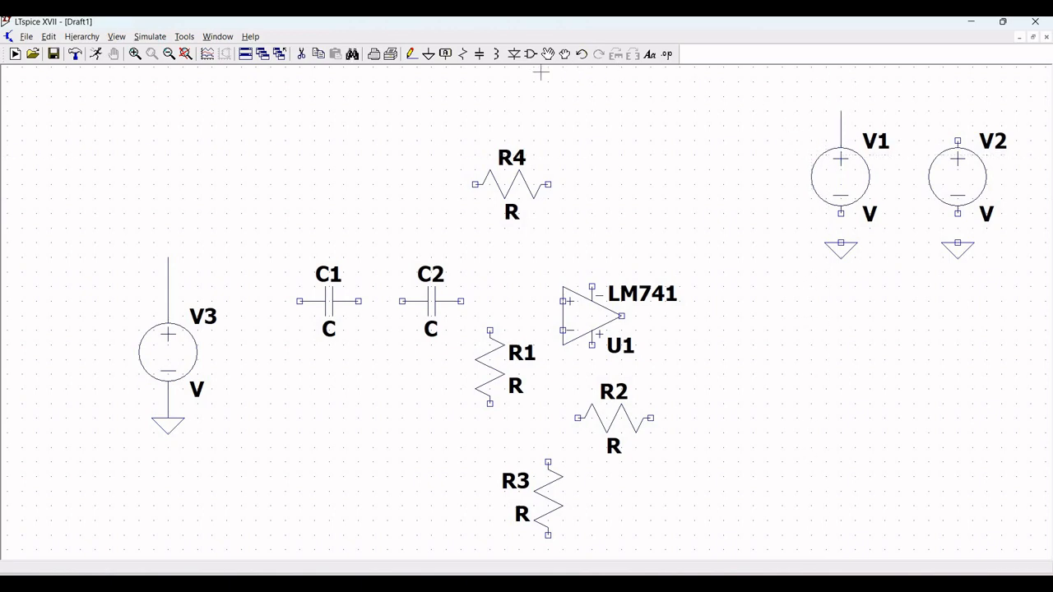
pyautogui.click(411, 55)
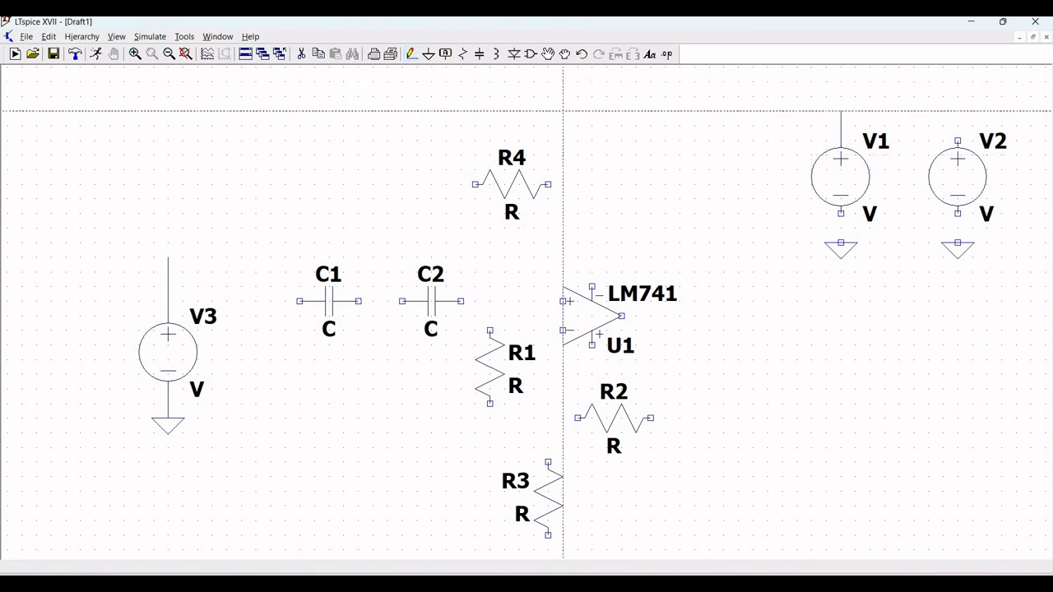
pyautogui.click(840, 213)
pyautogui.click(841, 244)
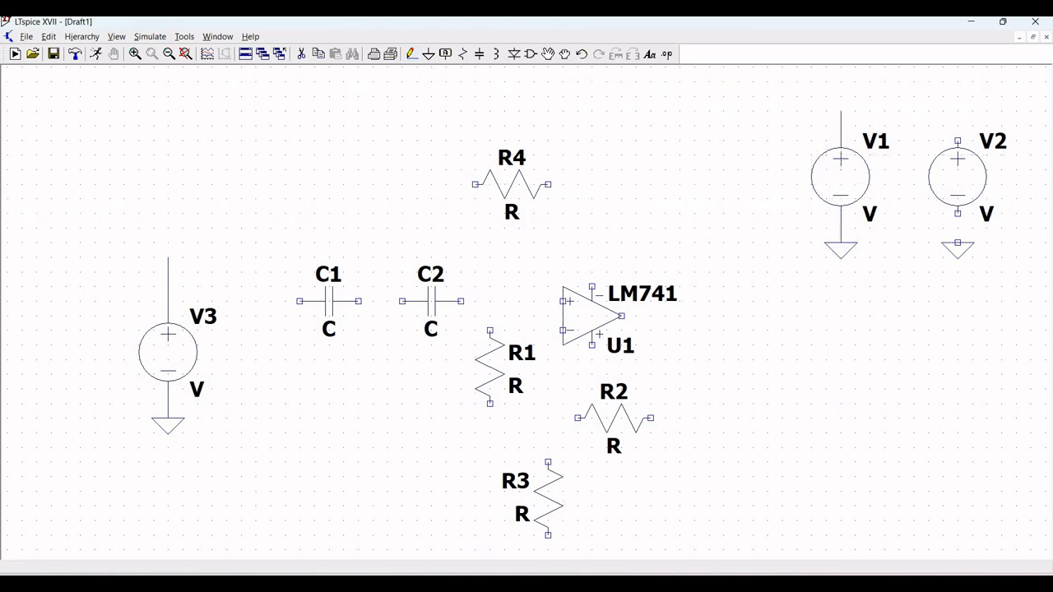
pyautogui.click(958, 213)
pyautogui.click(957, 243)
pyautogui.click(958, 141)
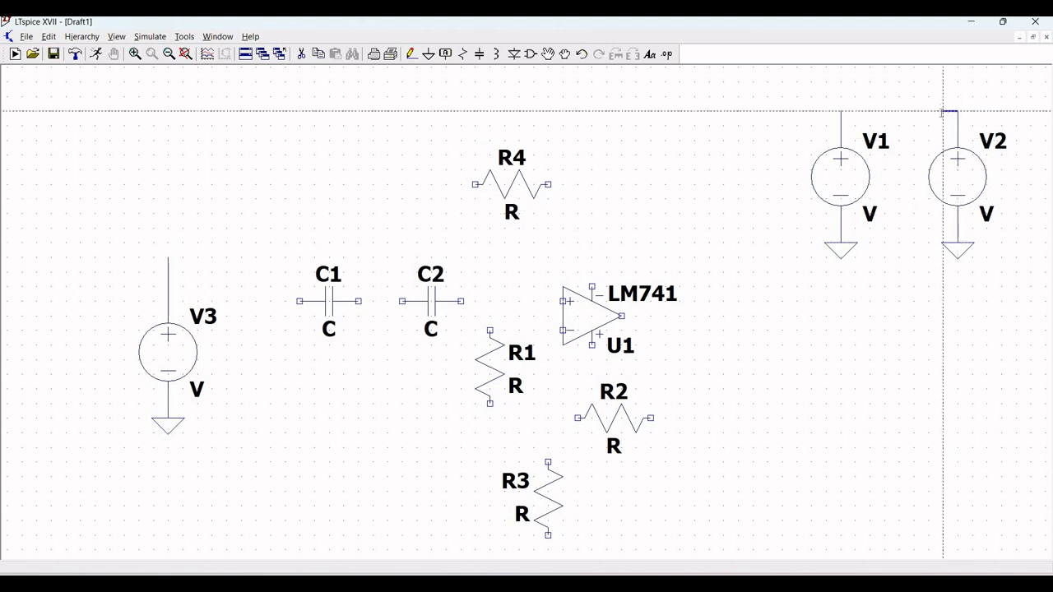
pyautogui.press('Escape')
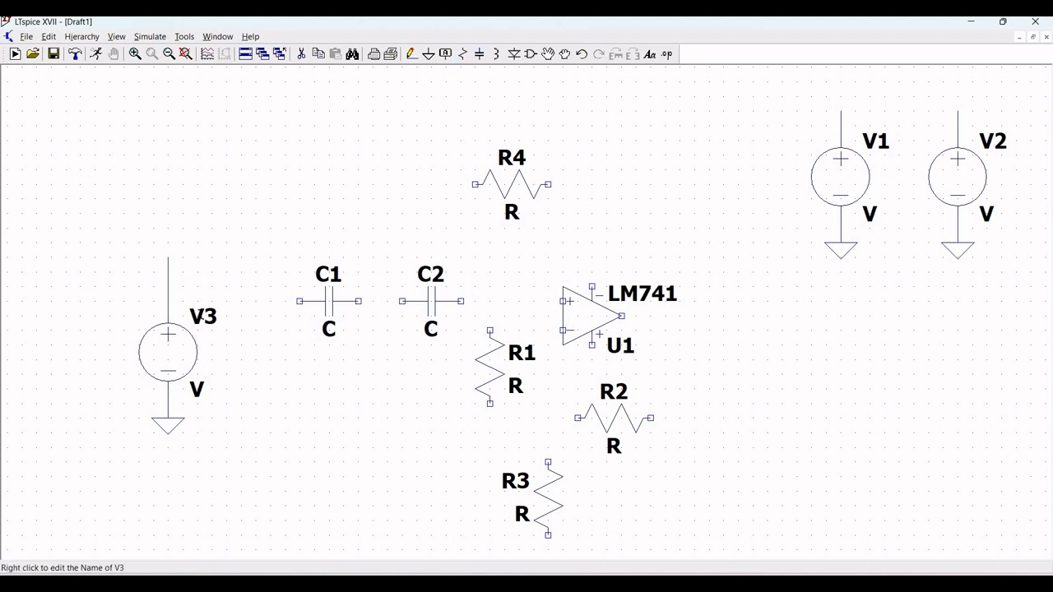
# Step: Rename the left voltage source V3 to Vin
pyautogui.rightClick(201, 317)
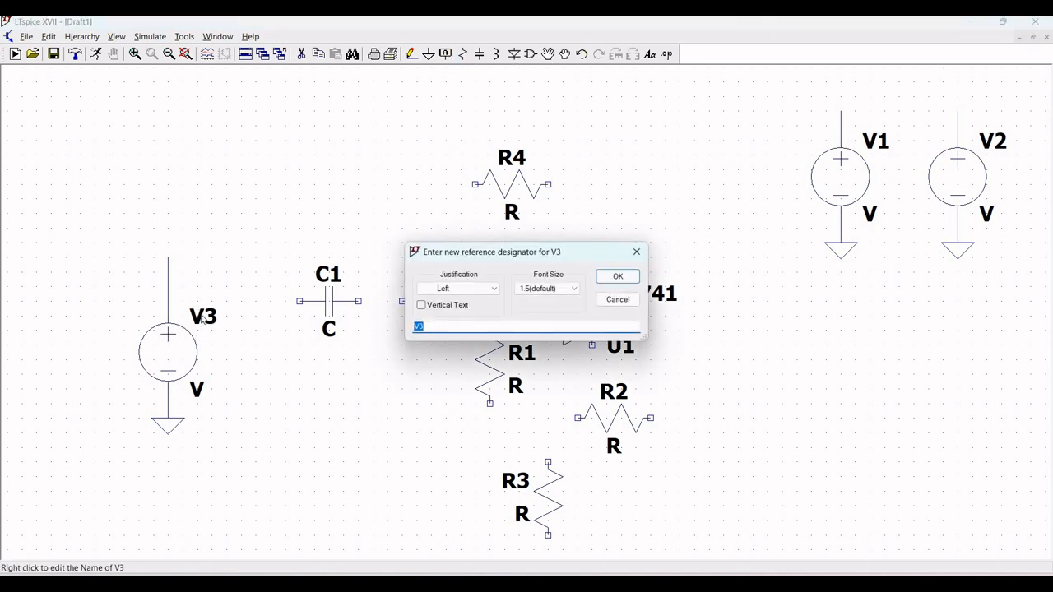
pyautogui.write('Vin')
pyautogui.press('Return')
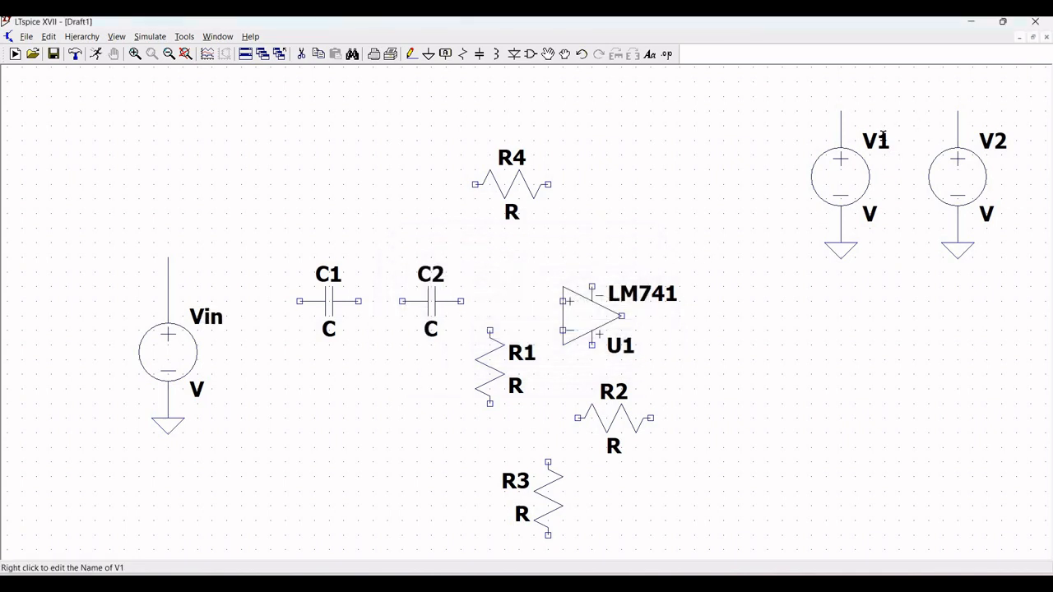
# Step: Rename the upper-right sources V1 and V2 to Vdd and Vss
pyautogui.rightClick(884, 142)
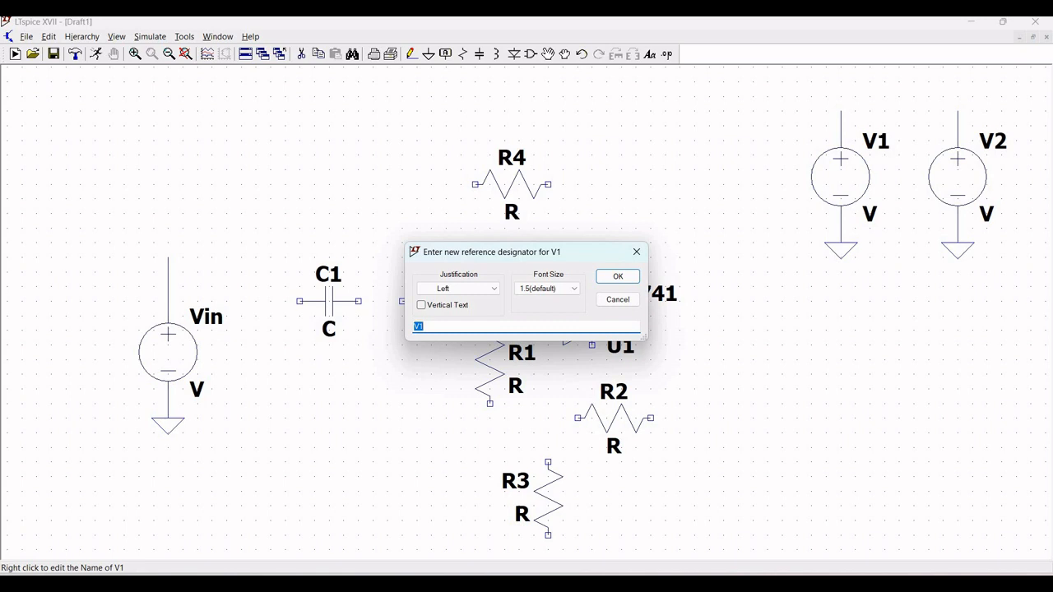
pyautogui.write('Vdd')
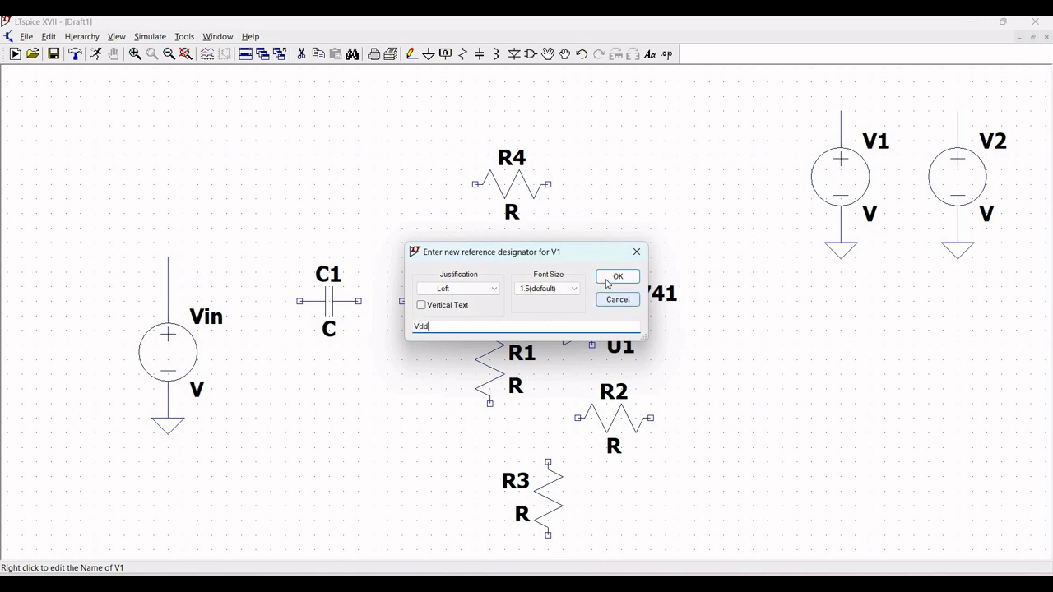
pyautogui.click(616, 277)
pyautogui.rightClick(996, 145)
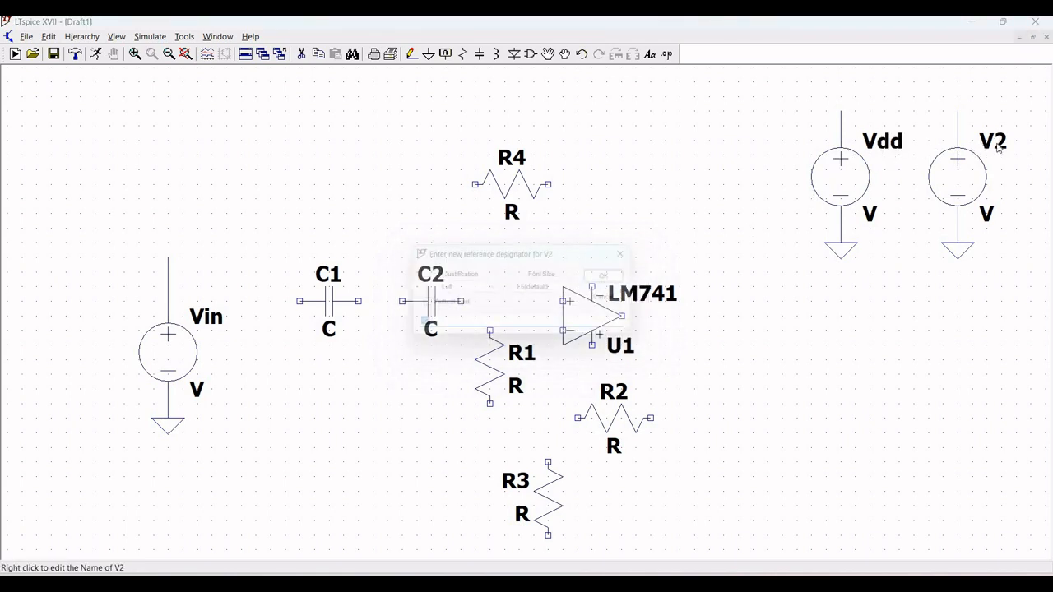
pyautogui.write('Vss')
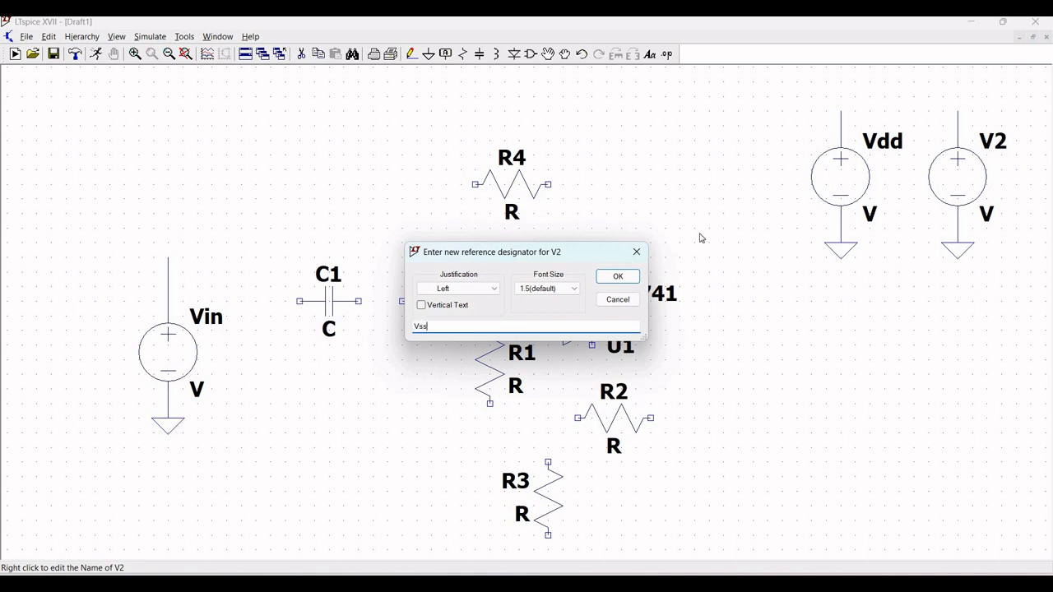
# Step: Set the DC value of Vdd to 9 V and of Vss to -9 V
pyautogui.rightClick(840, 190)
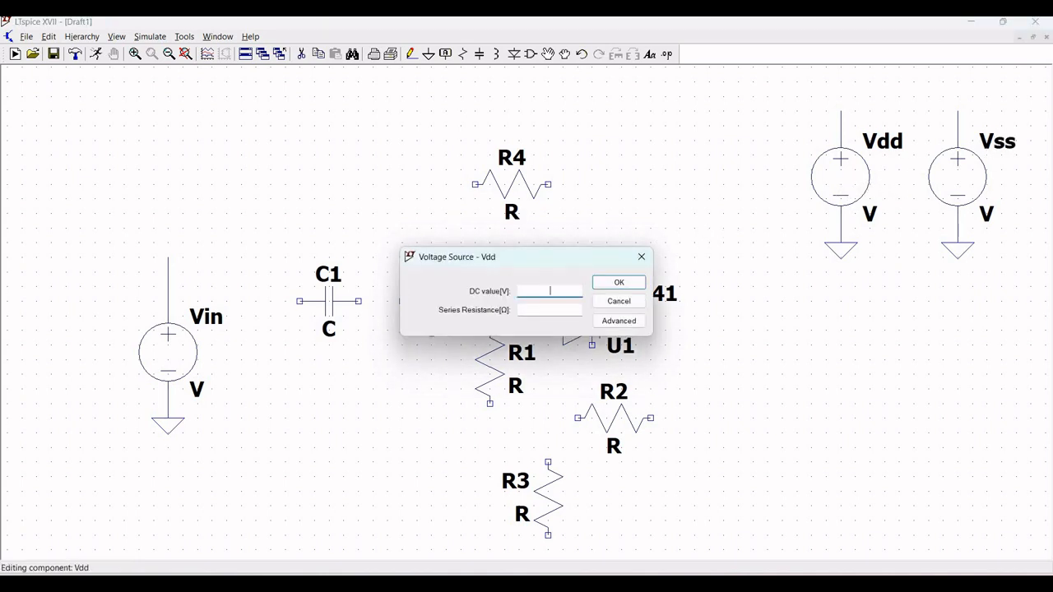
pyautogui.write('9')
pyautogui.press('Return')
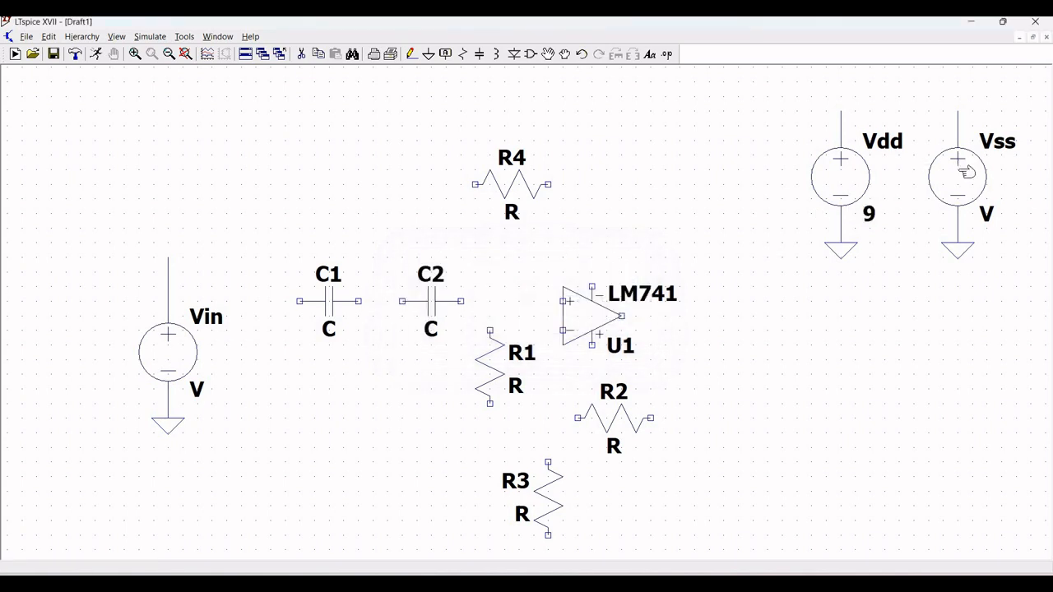
pyautogui.rightClick(960, 175)
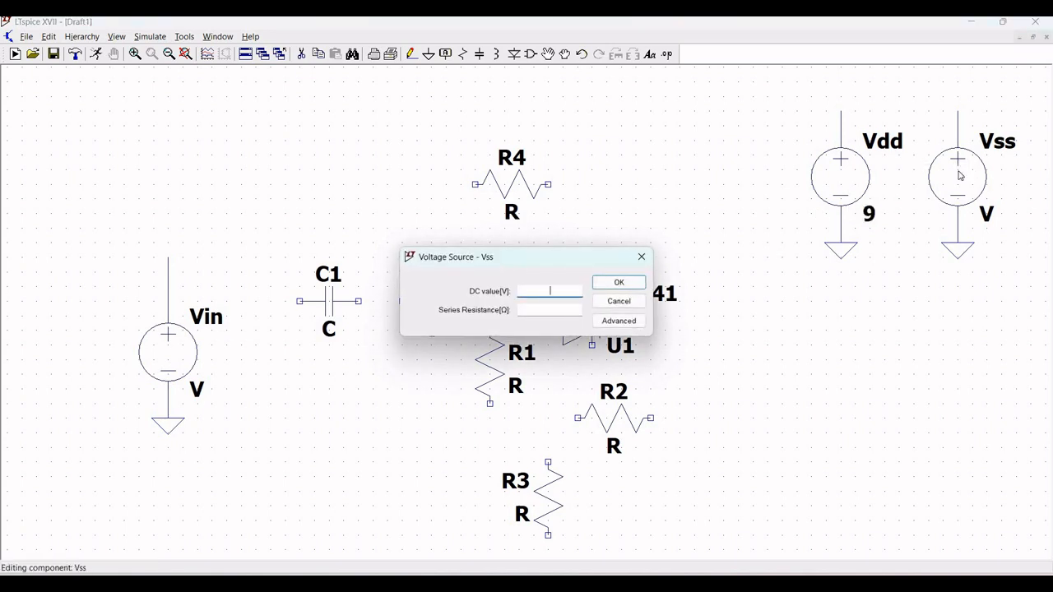
pyautogui.write('-9')
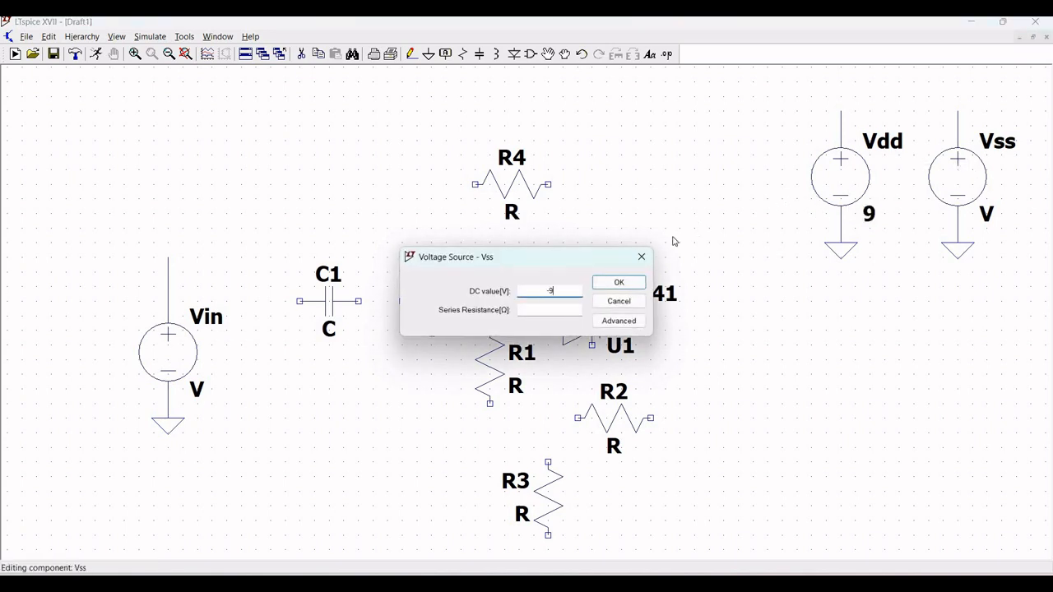
pyautogui.click(630, 282)
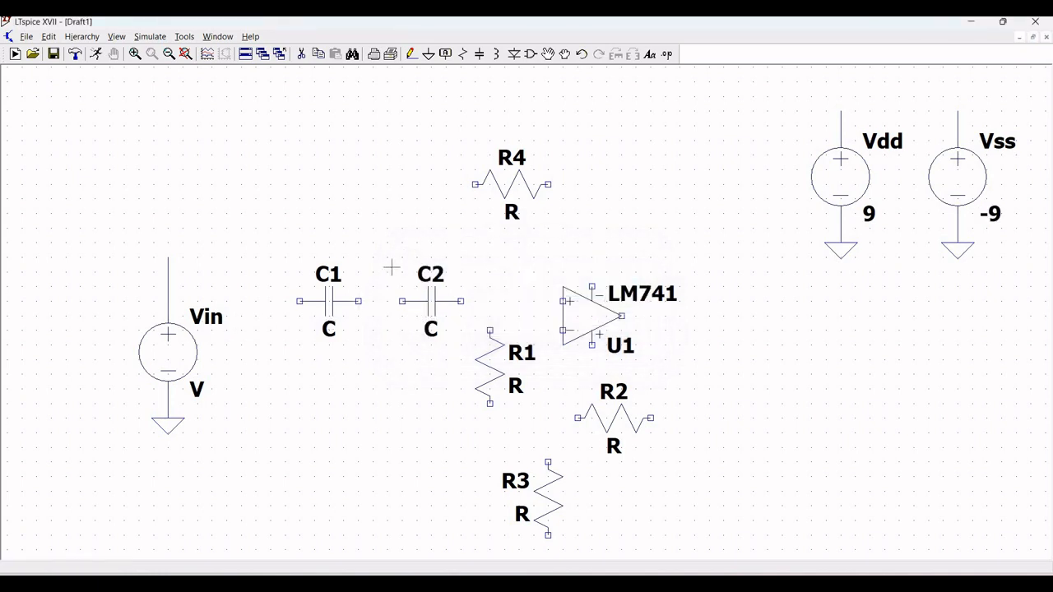
# Step: Place Vdd net labels on the Vdd source's positive lead and on the op-amp's lower pin
pyautogui.click(445, 54)
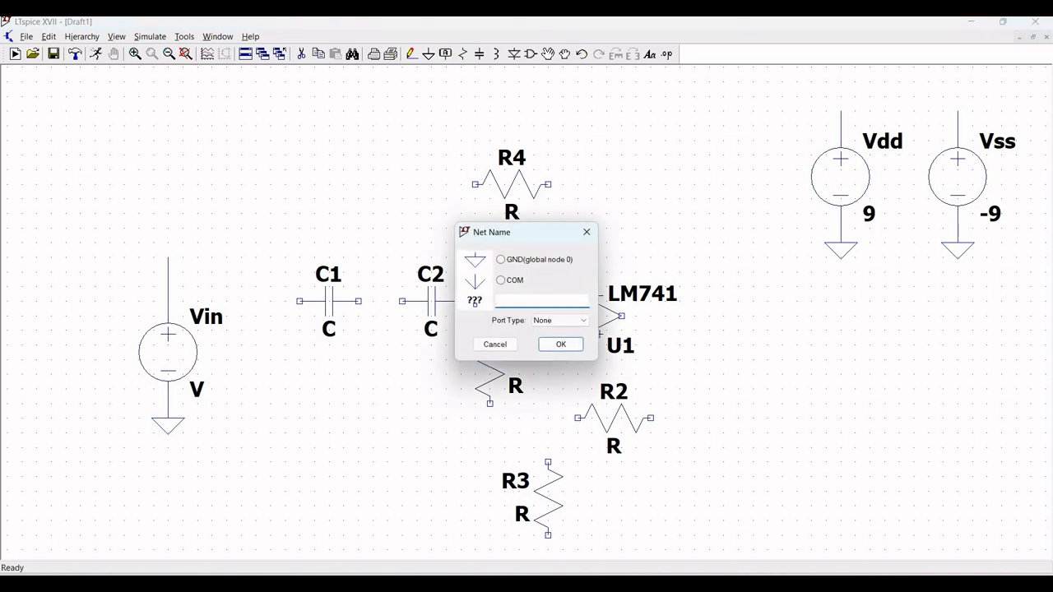
pyautogui.write('Vdd')
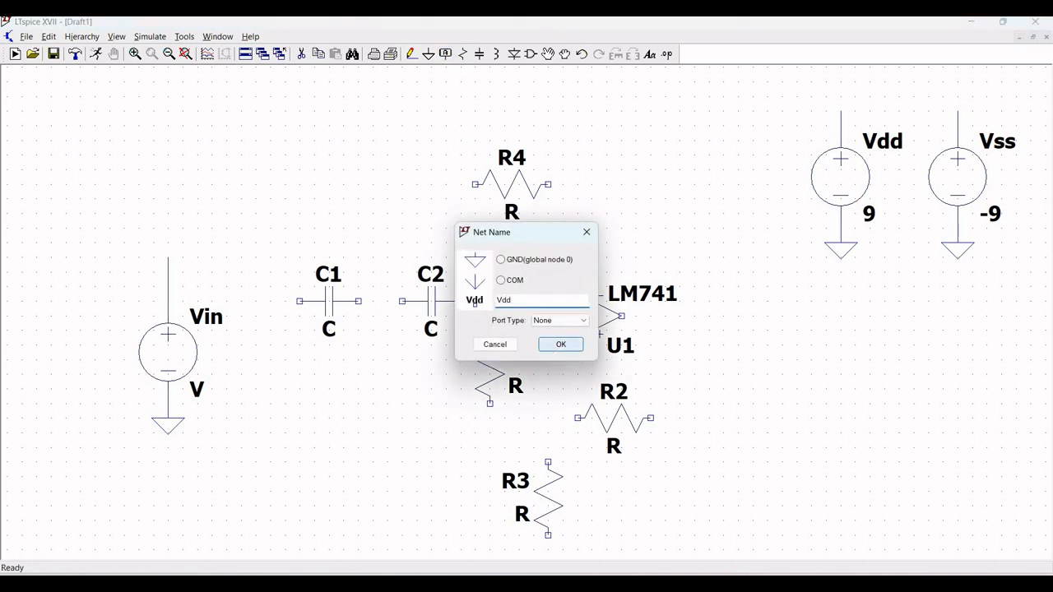
pyautogui.click(557, 344)
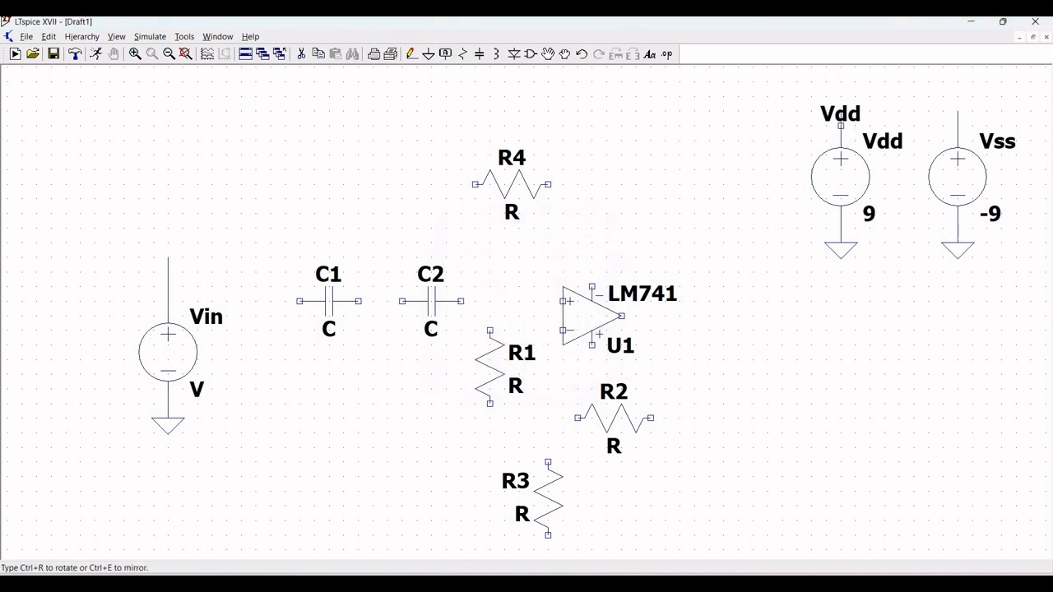
pyautogui.click(840, 125)
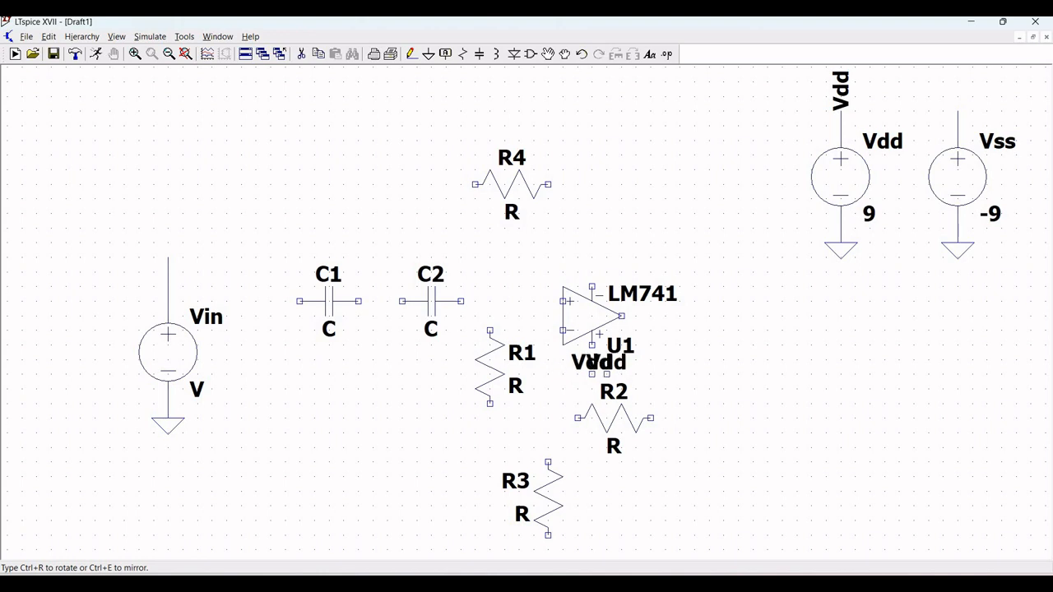
pyautogui.press('Escape')
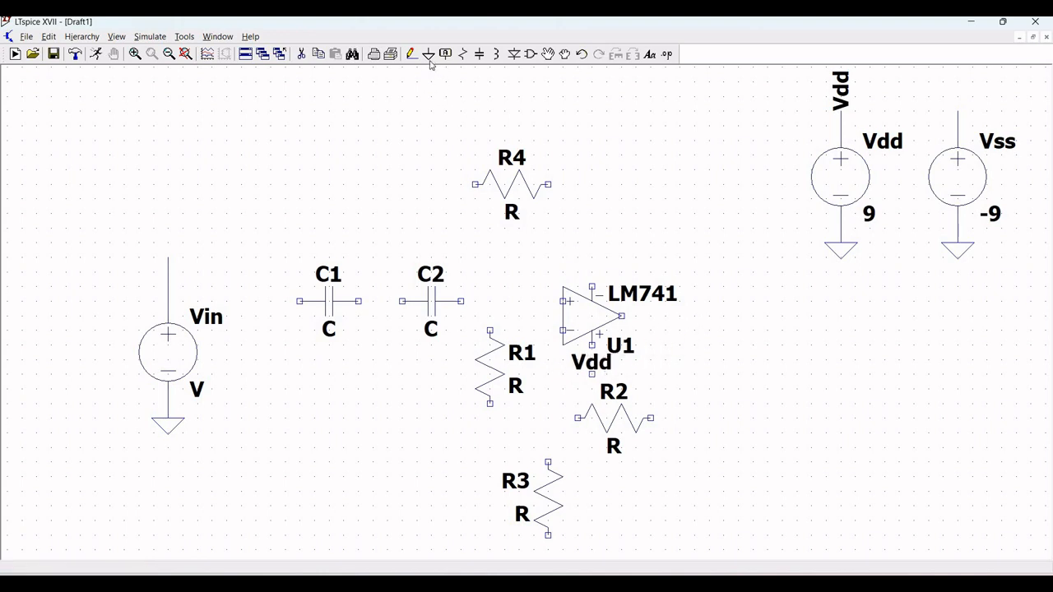
# Step: Place a Vss net label on the Vss source's positive lead
pyautogui.press('F4')
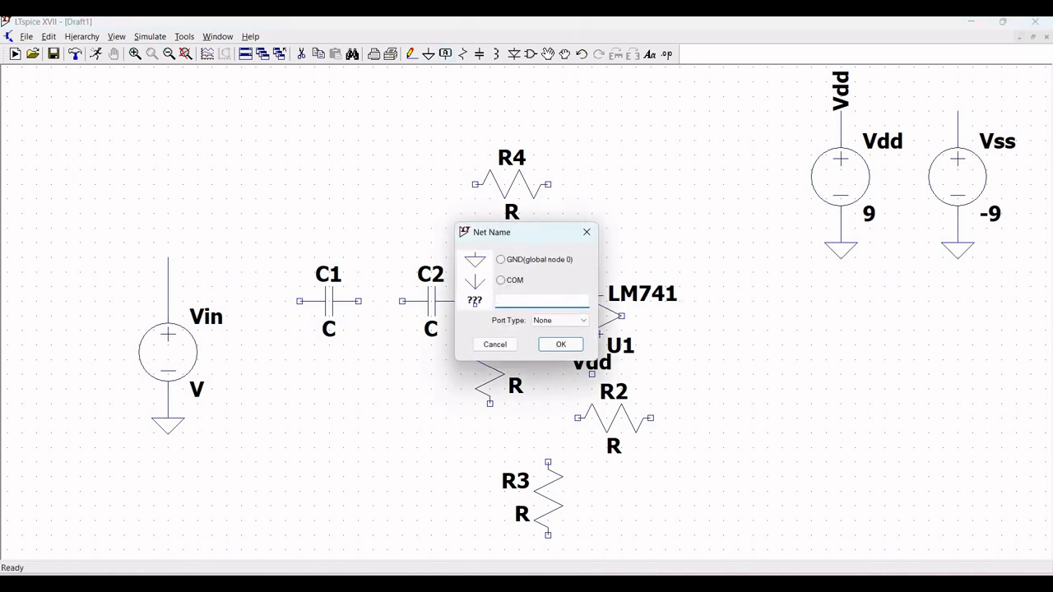
pyautogui.write('Vss')
pyautogui.click(560, 344)
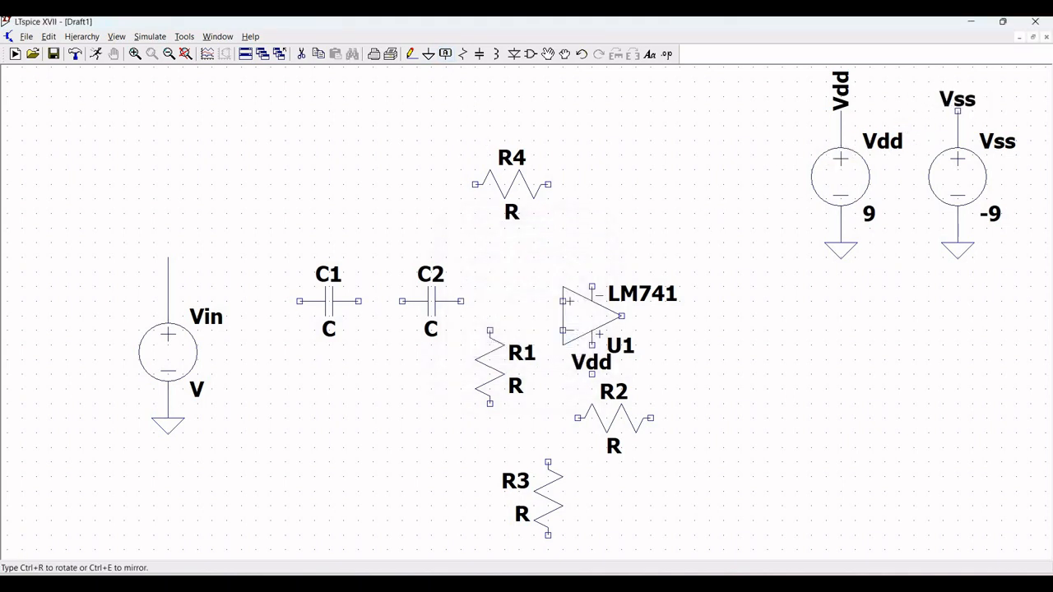
pyautogui.click(958, 111)
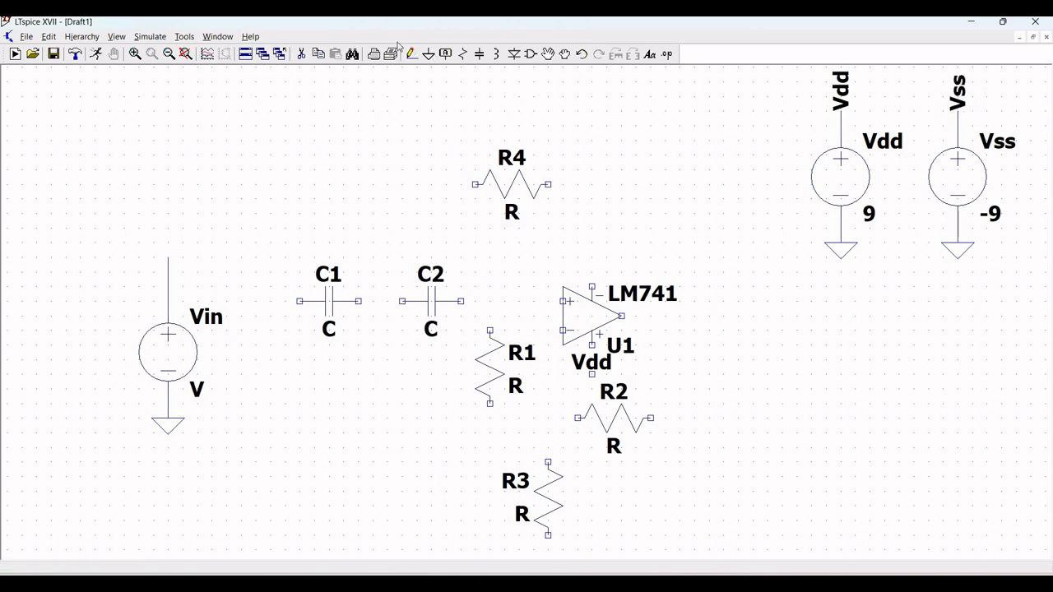
# Step: Move resistors R3 and R2 slightly further down below the op-amp
pyautogui.click(168, 55)
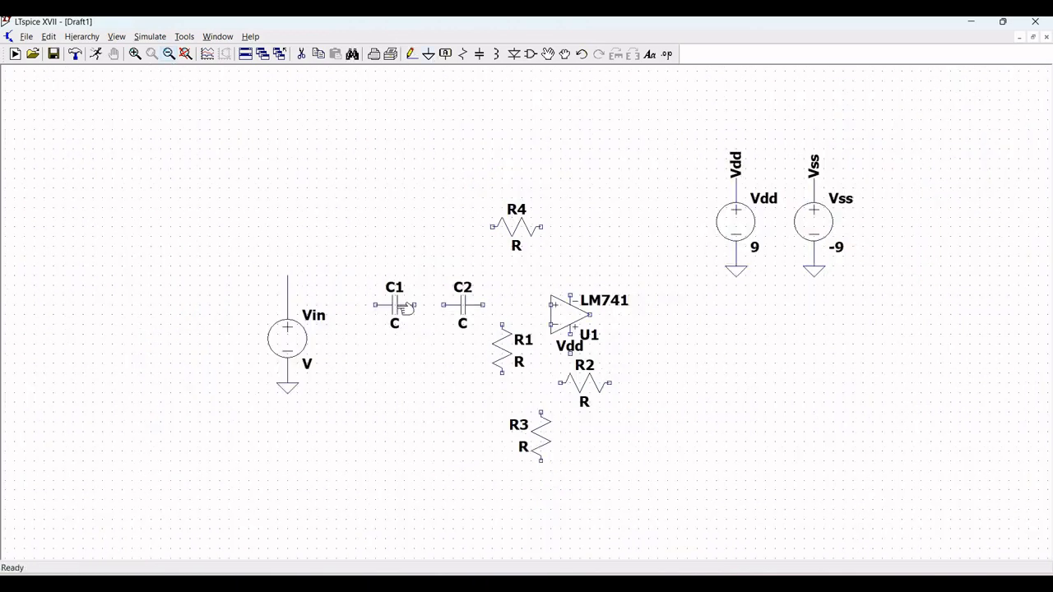
pyautogui.click(549, 54)
pyautogui.click(541, 434)
pyautogui.click(541, 463)
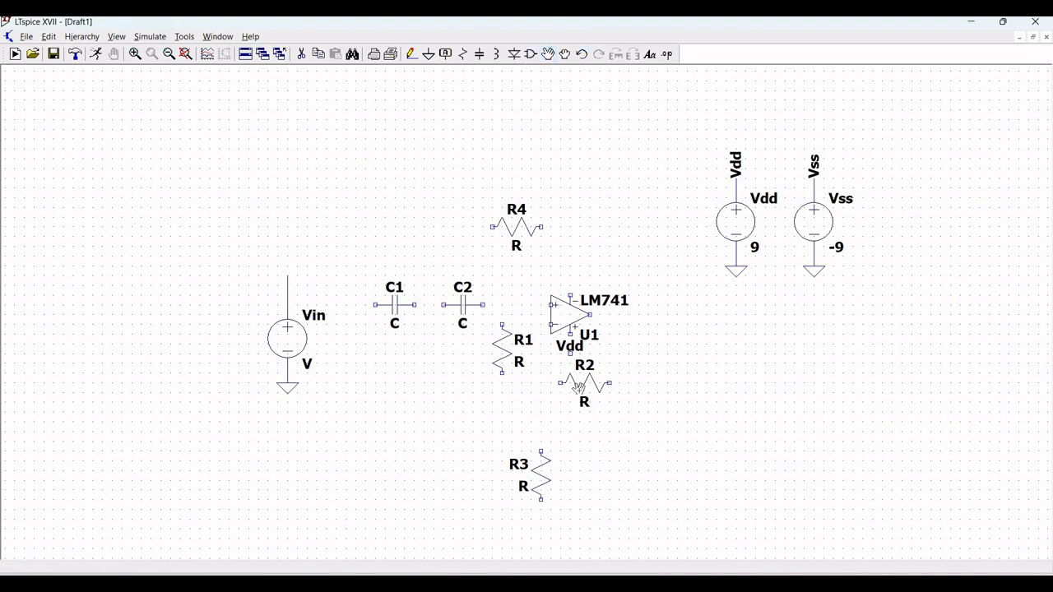
pyautogui.click(584, 384)
pyautogui.click(584, 412)
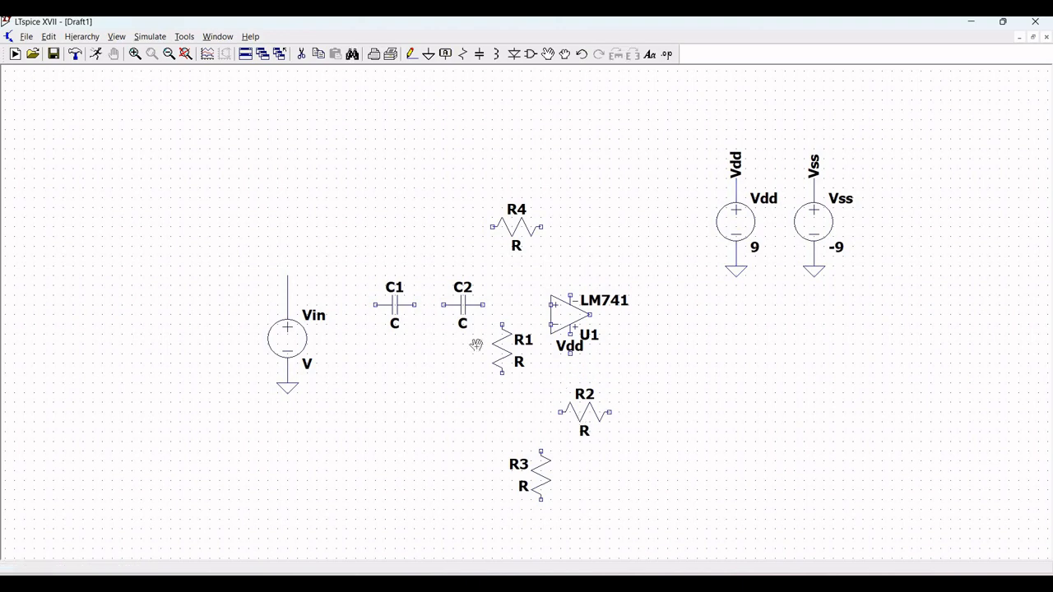
# Step: Rotate the Vdd net label on the op-amp's lower pin to a vertical orientation
pyautogui.press('Escape')
pyautogui.click(411, 54)
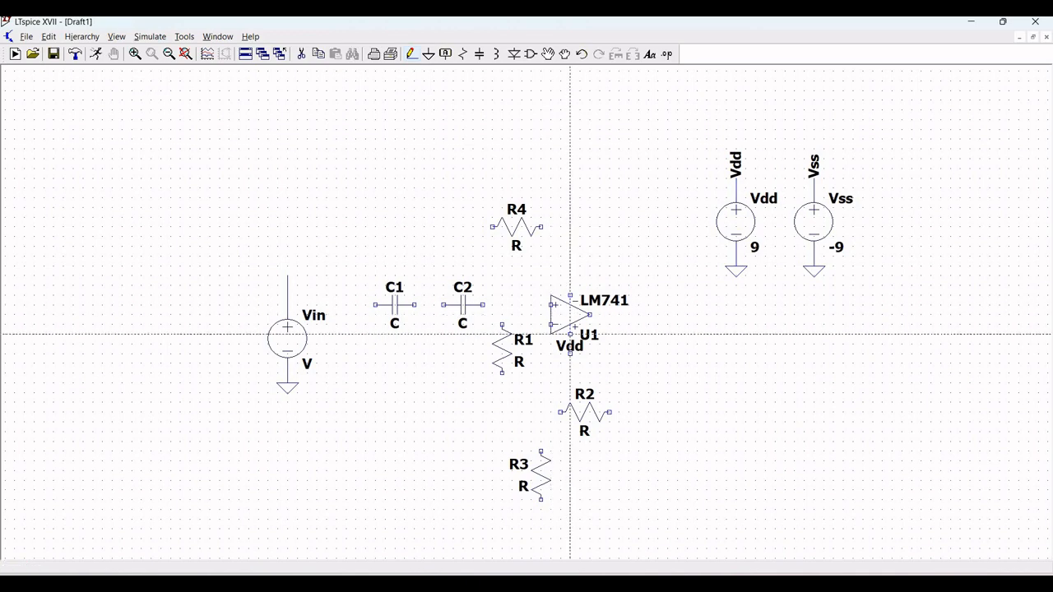
pyautogui.hotkey('ctrl', 'r')
pyautogui.click(570, 354)
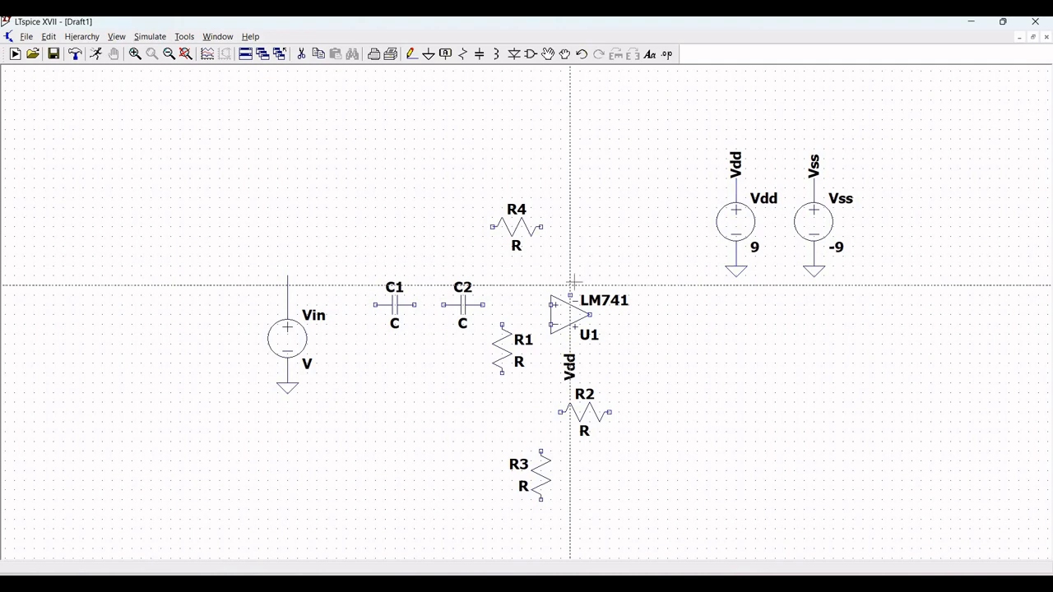
pyautogui.press('Escape')
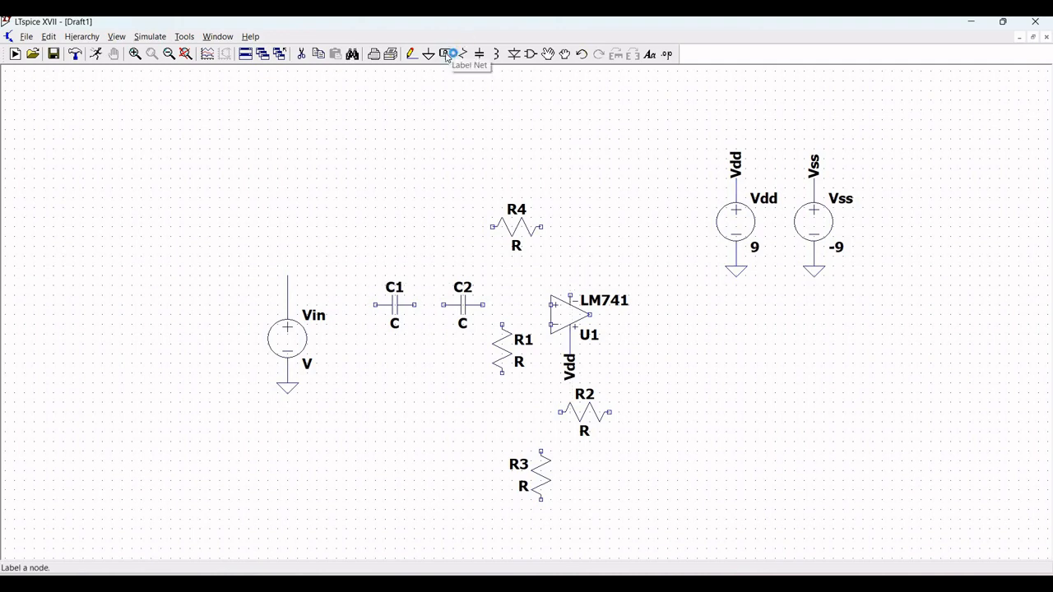
# Step: Place a Vss net label just above the op-amp's upper supply pin
pyautogui.click(449, 55)
pyautogui.write('Vss')
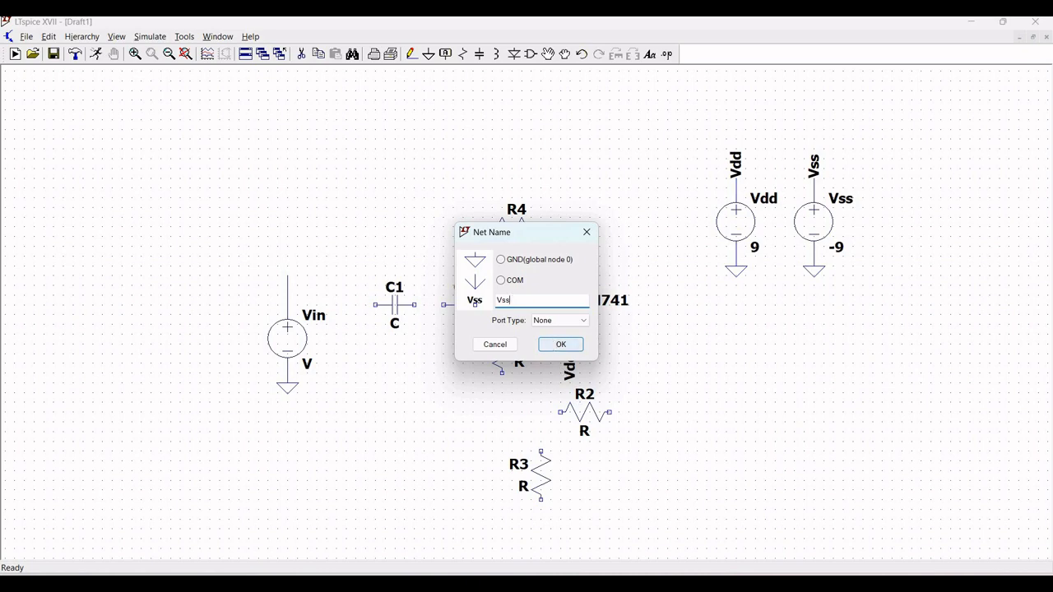
pyautogui.click(554, 345)
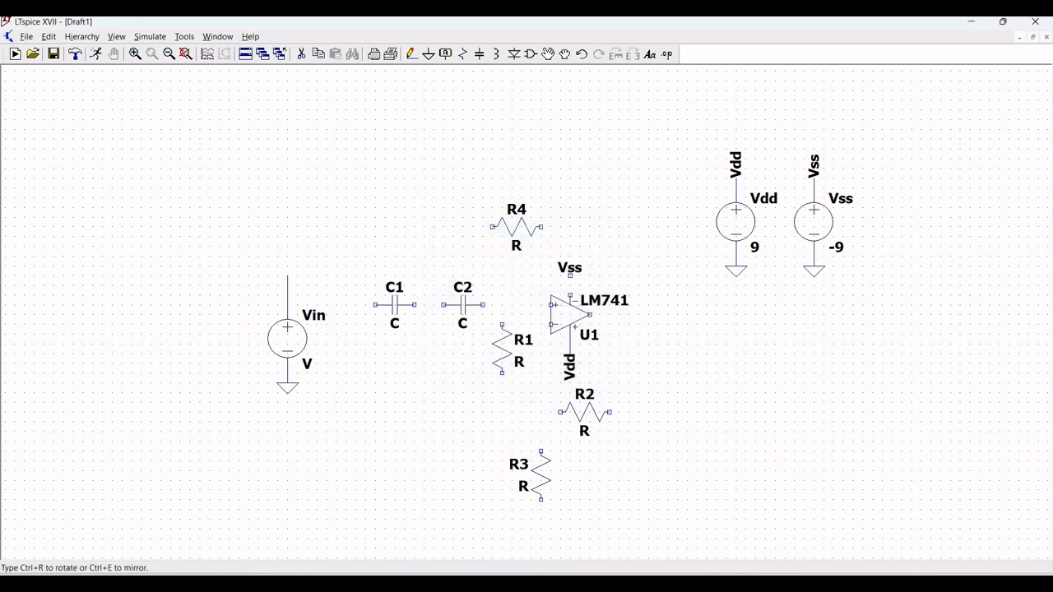
pyautogui.click(570, 273)
pyautogui.press('Escape')
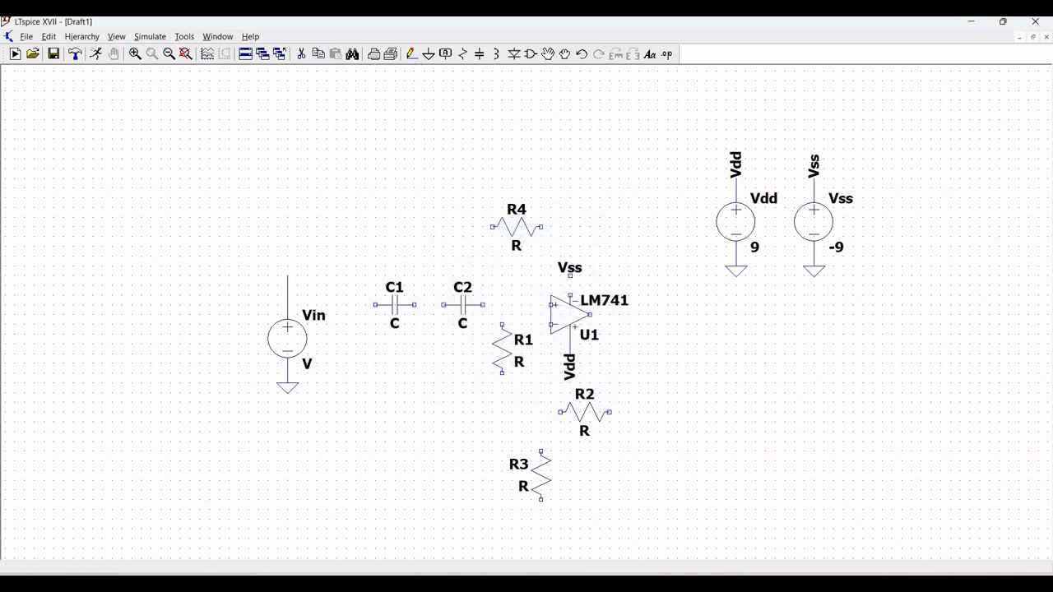
# Step: Draw a wire from the op-amp's upper supply pin to the Vss label
pyautogui.press('F3')
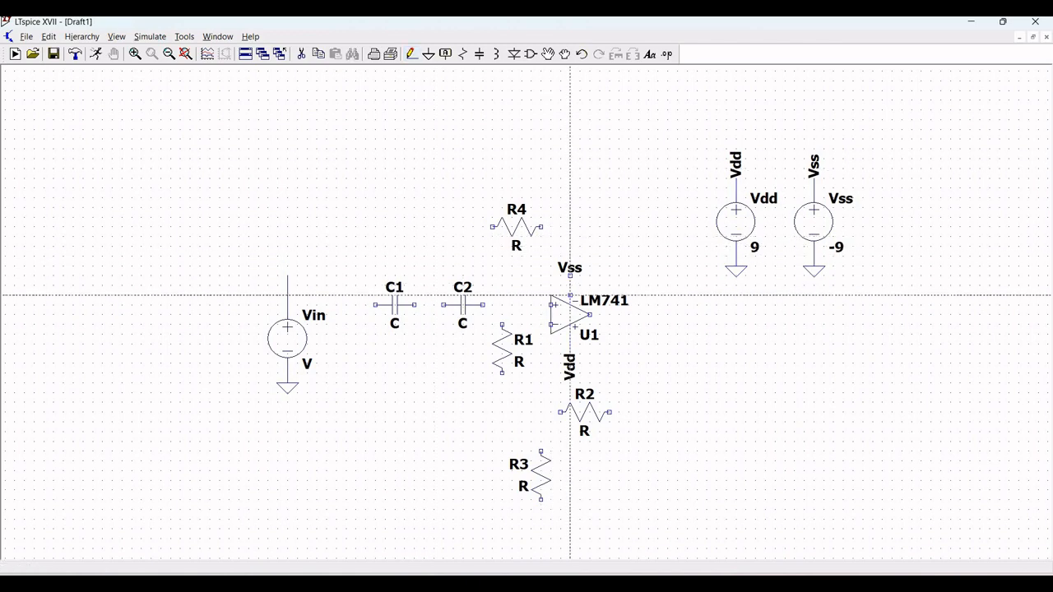
pyautogui.click(570, 296)
pyautogui.click(570, 275)
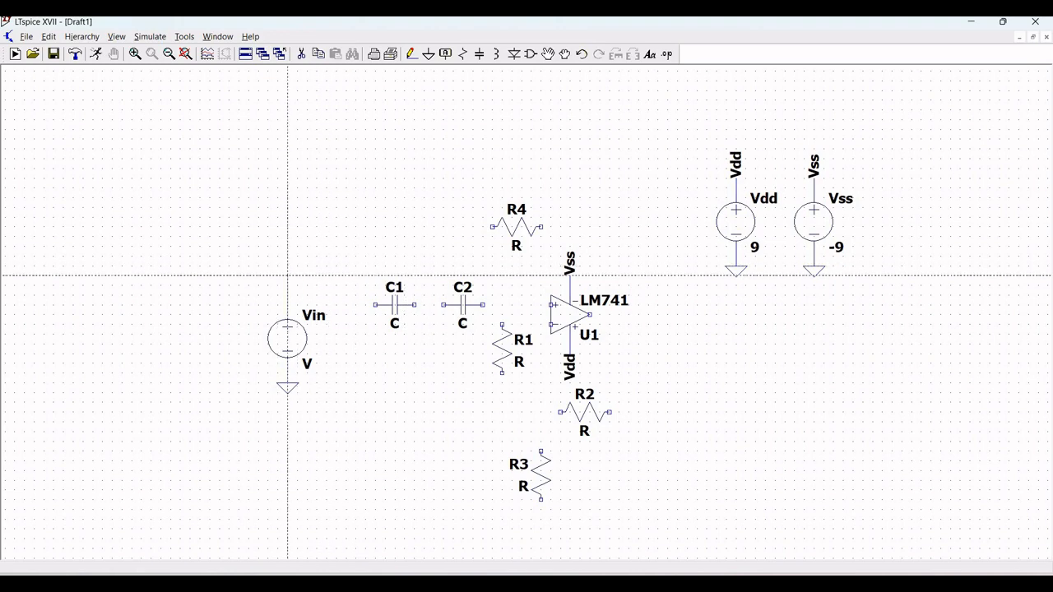
# Step: Wire Vin's positive lead through C1 and C2 to the op-amp's non-inverting input, tying R1's top to that node
pyautogui.click(346, 276)
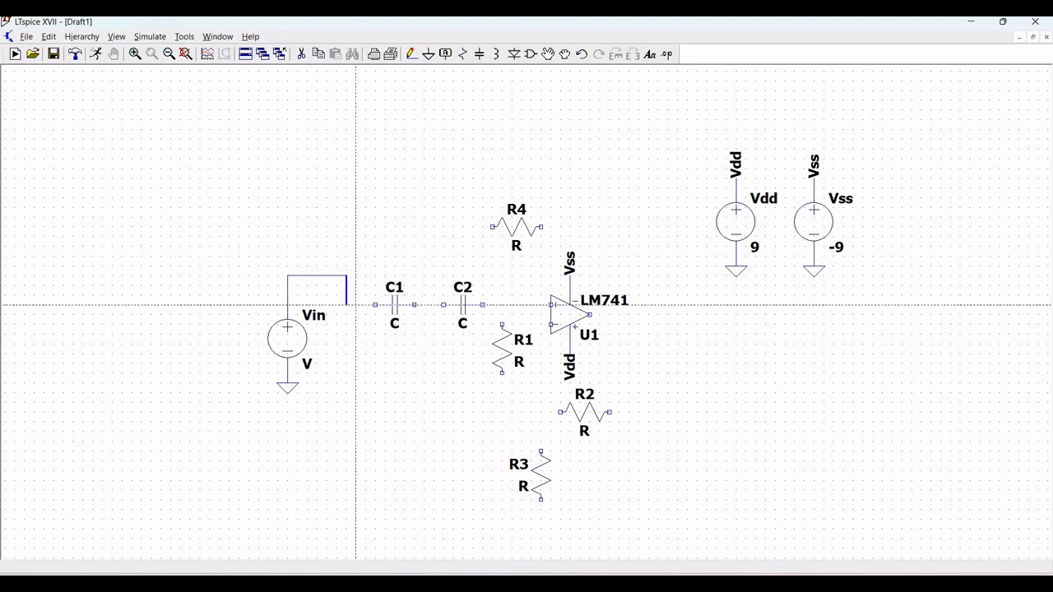
pyautogui.click(376, 305)
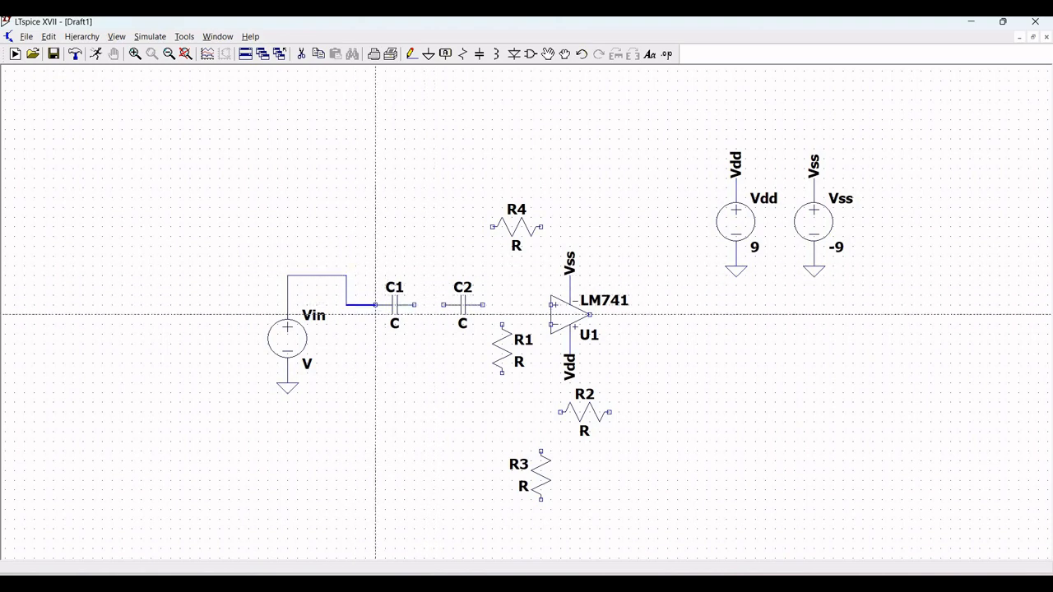
pyautogui.click(376, 306)
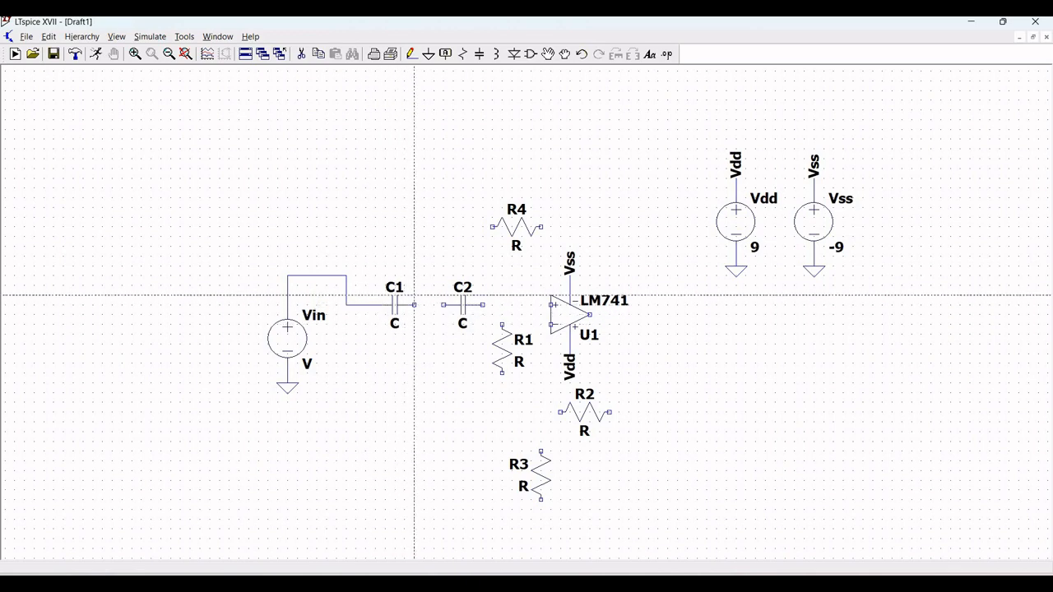
pyautogui.click(414, 305)
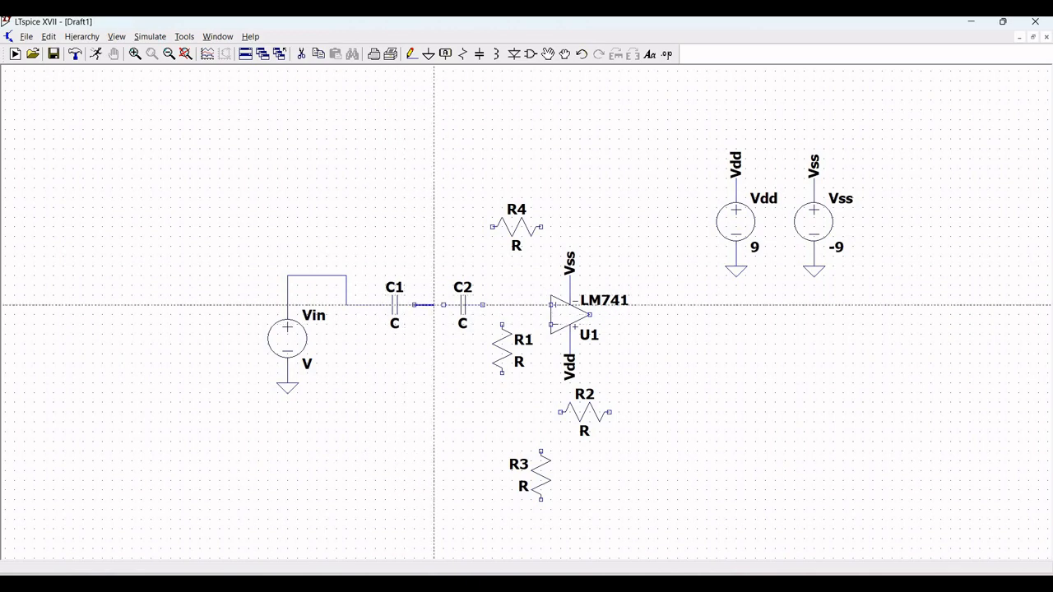
pyautogui.click(444, 305)
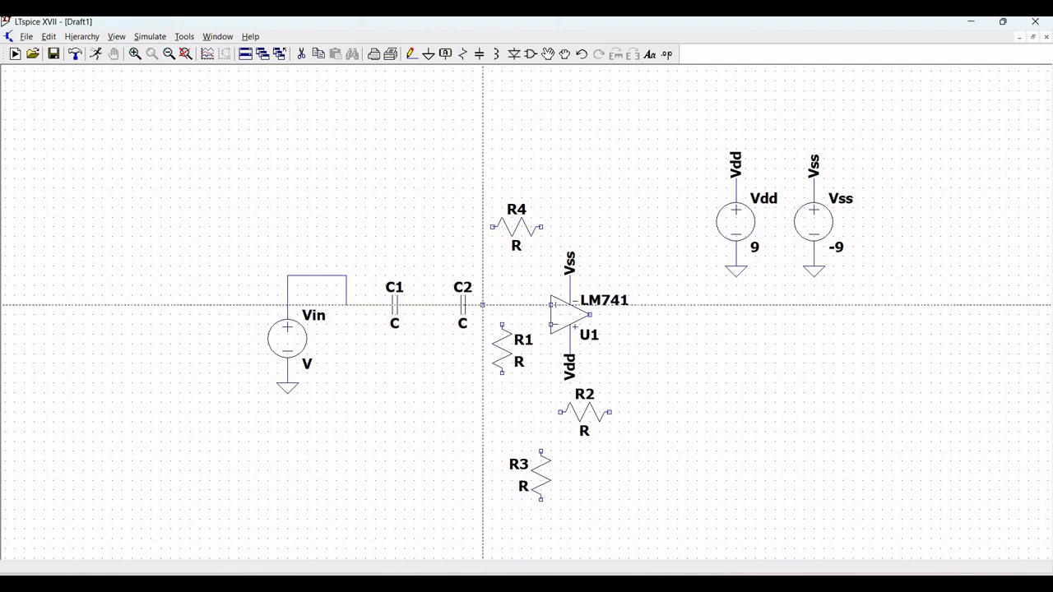
pyautogui.click(483, 305)
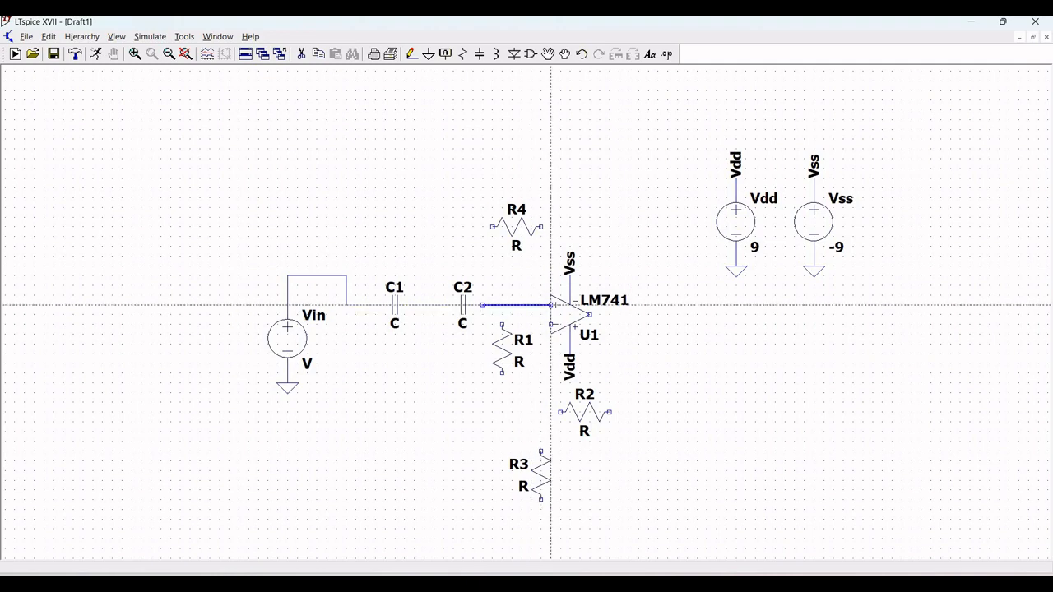
pyautogui.rightClick(553, 305)
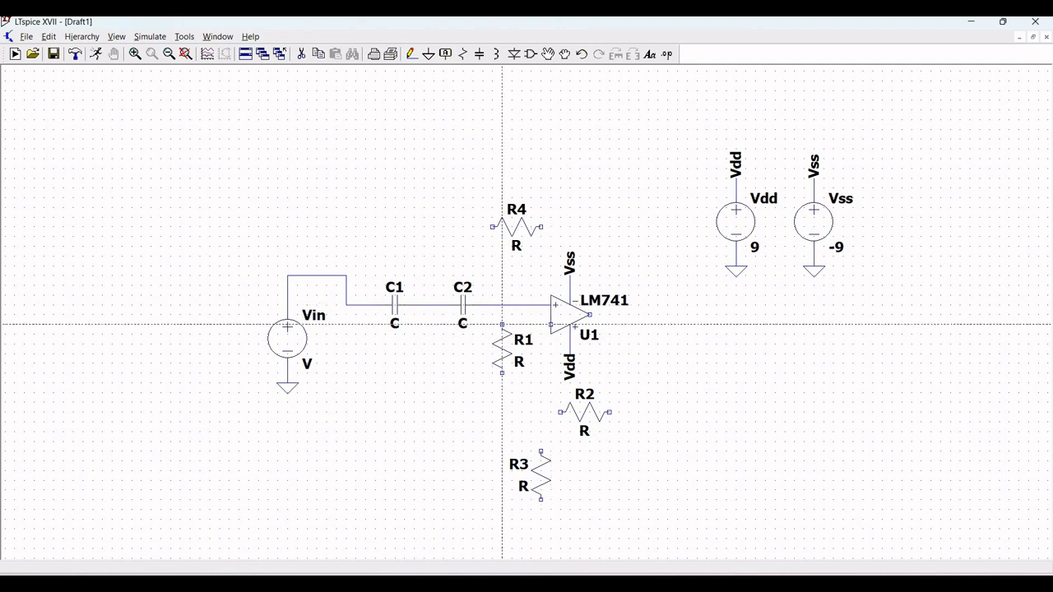
pyautogui.click(503, 325)
pyautogui.click(502, 305)
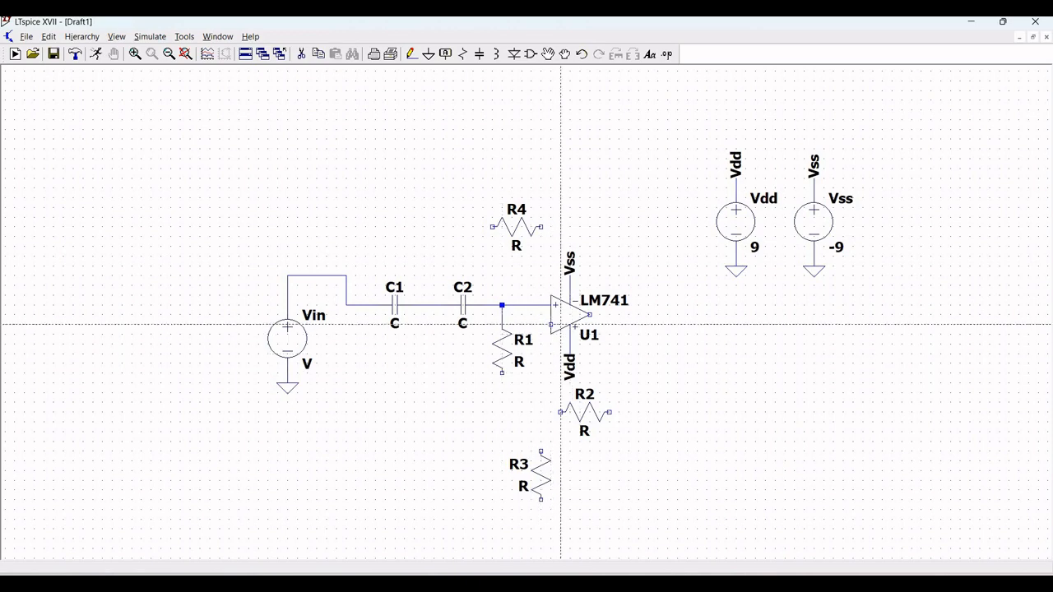
# Step: Wire the op-amp's inverting input down to R3's top and to R2's left end
pyautogui.click(551, 324)
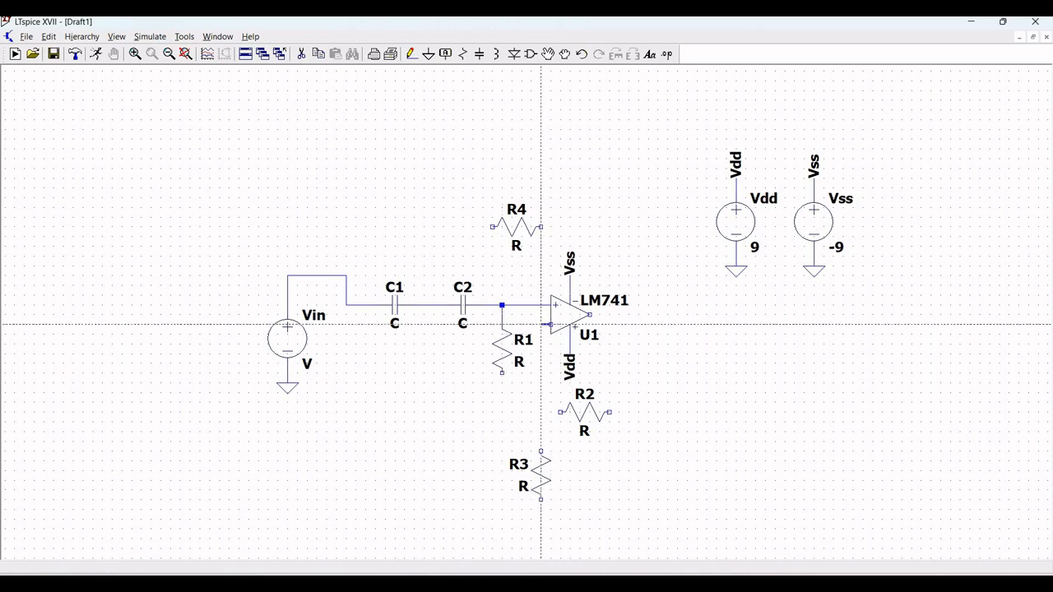
pyautogui.click(540, 452)
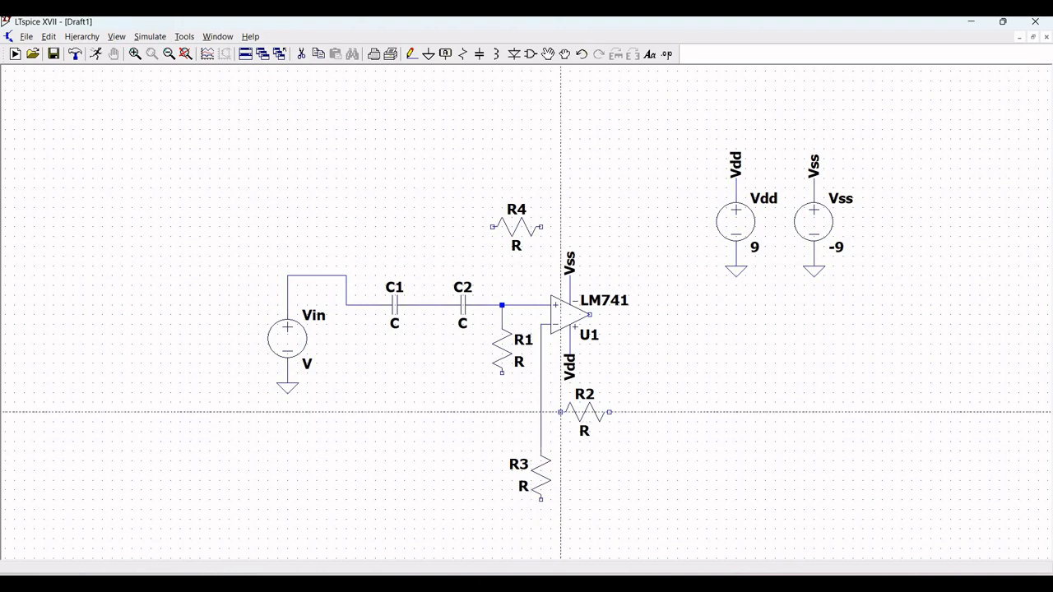
pyautogui.click(560, 412)
pyautogui.click(541, 412)
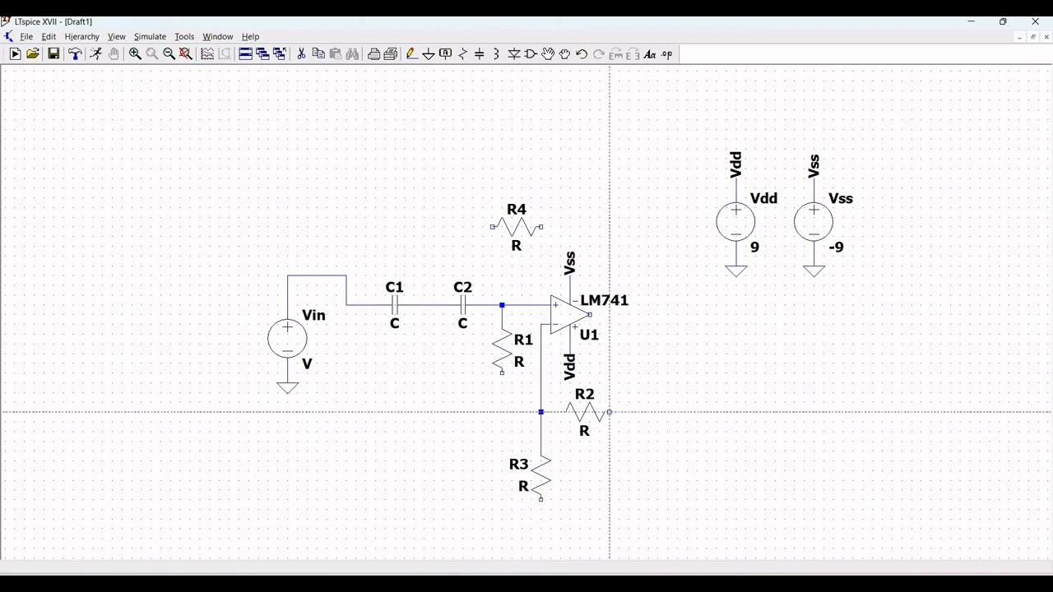
# Step: Wire R2's right end around to the op-amp's output
pyautogui.click(609, 412)
pyautogui.click(638, 412)
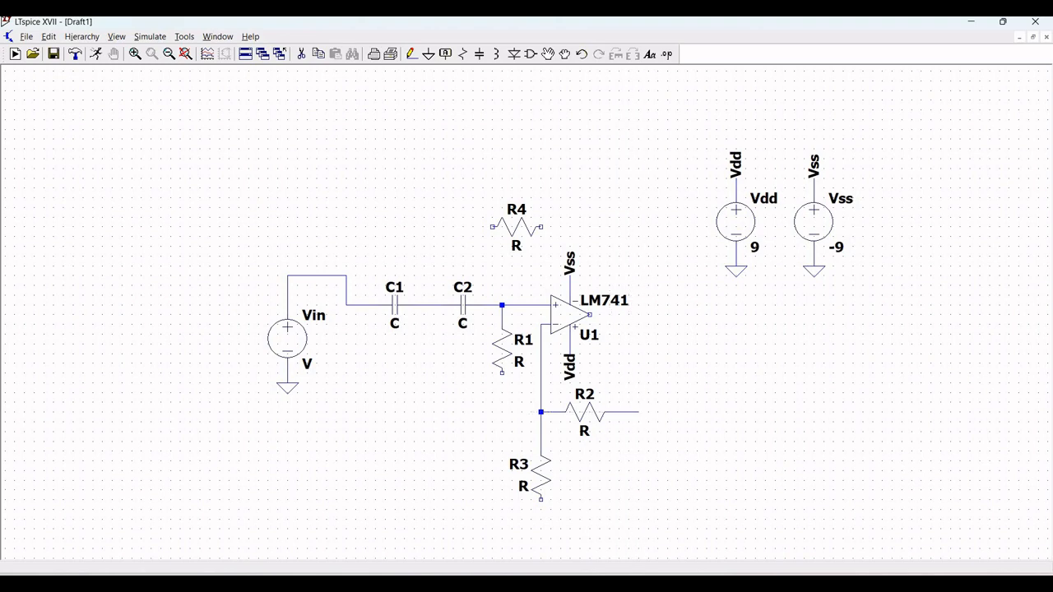
pyautogui.click(590, 315)
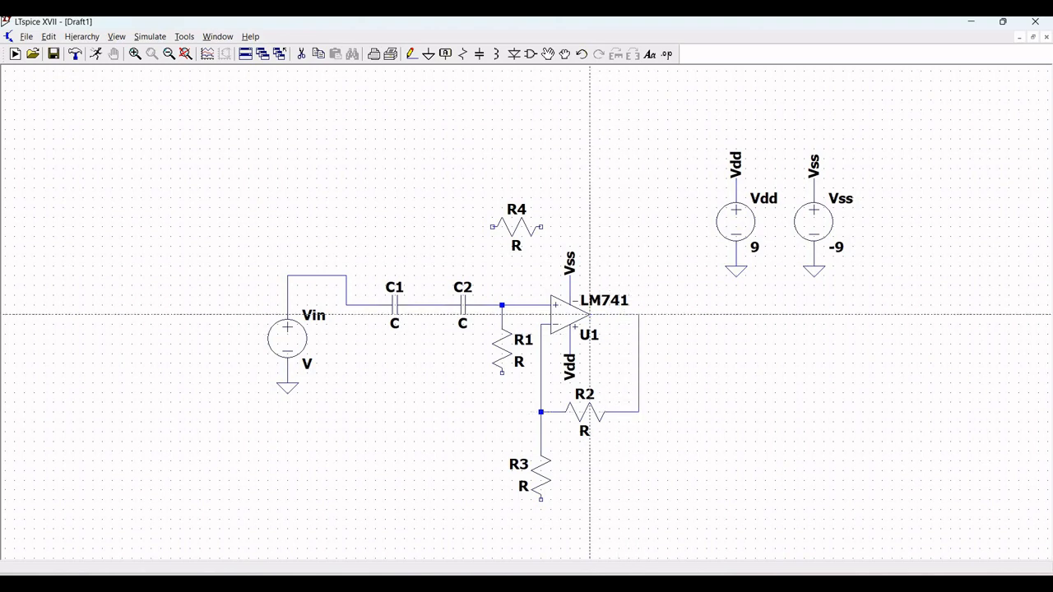
# Step: Wire R4 between the op-amp output and the node between C1 and C2
pyautogui.click(540, 226)
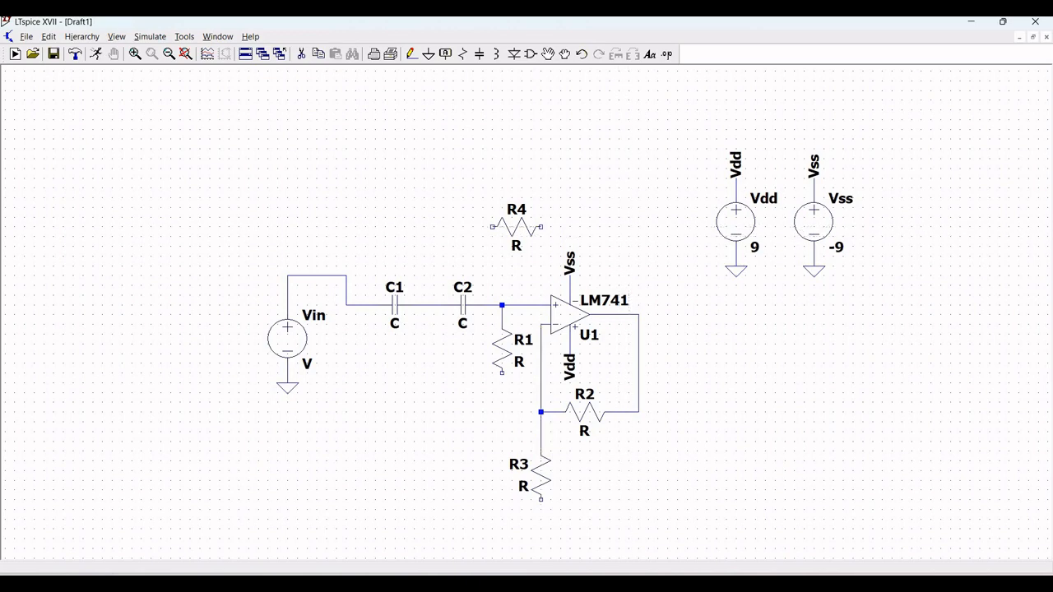
pyautogui.click(638, 314)
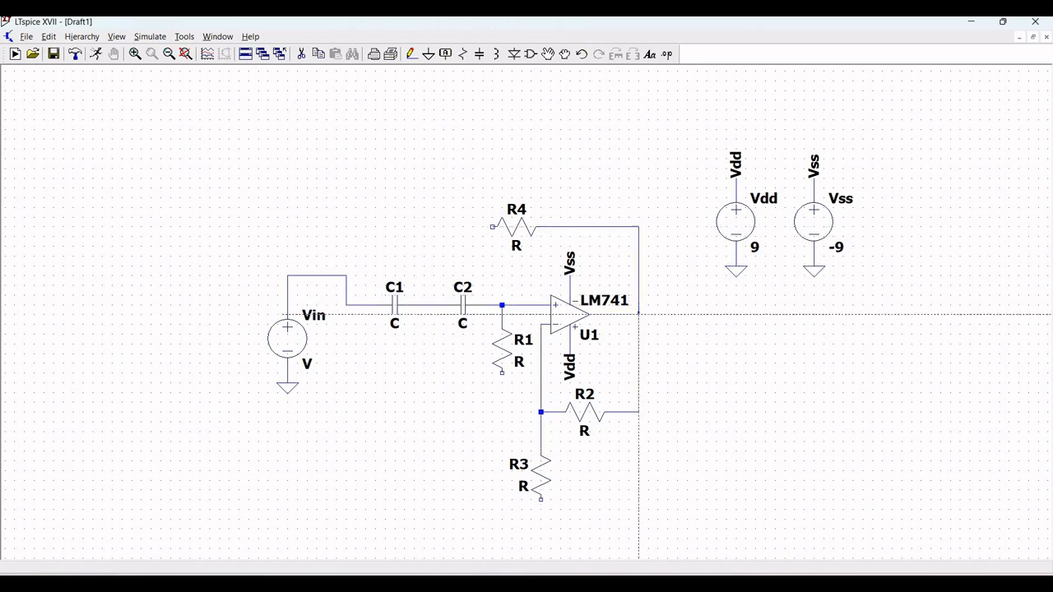
pyautogui.click(492, 227)
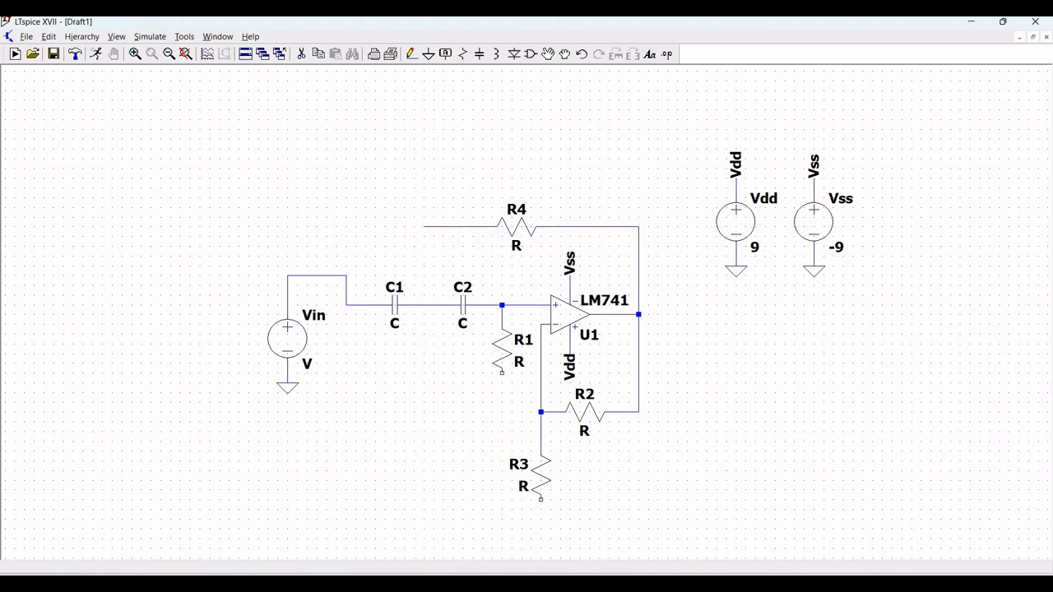
pyautogui.click(423, 305)
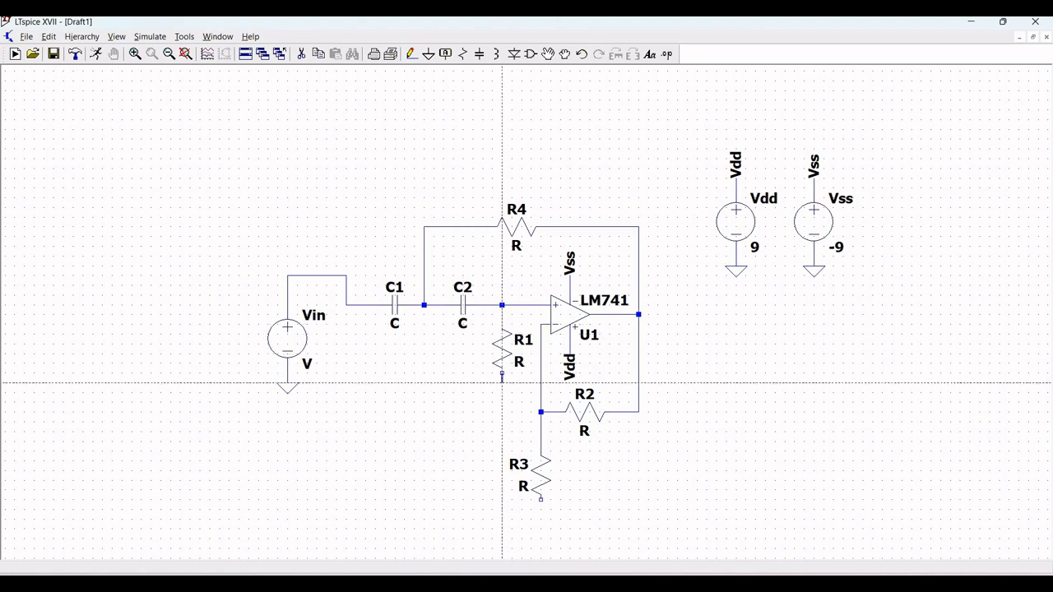
# Step: Wire R1's bottom end to R3's bottom end
pyautogui.click(501, 373)
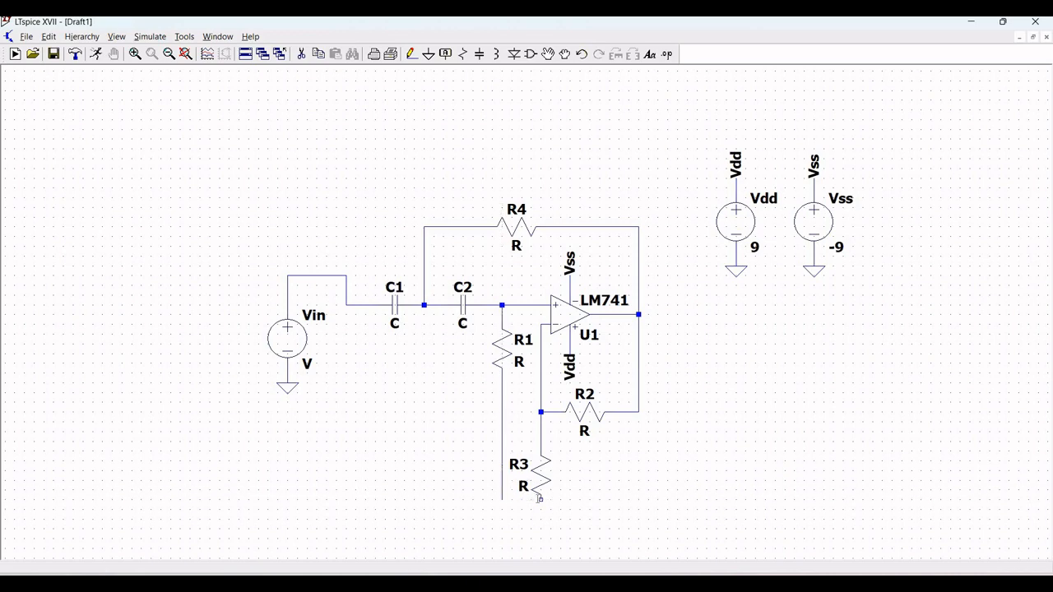
pyautogui.click(540, 499)
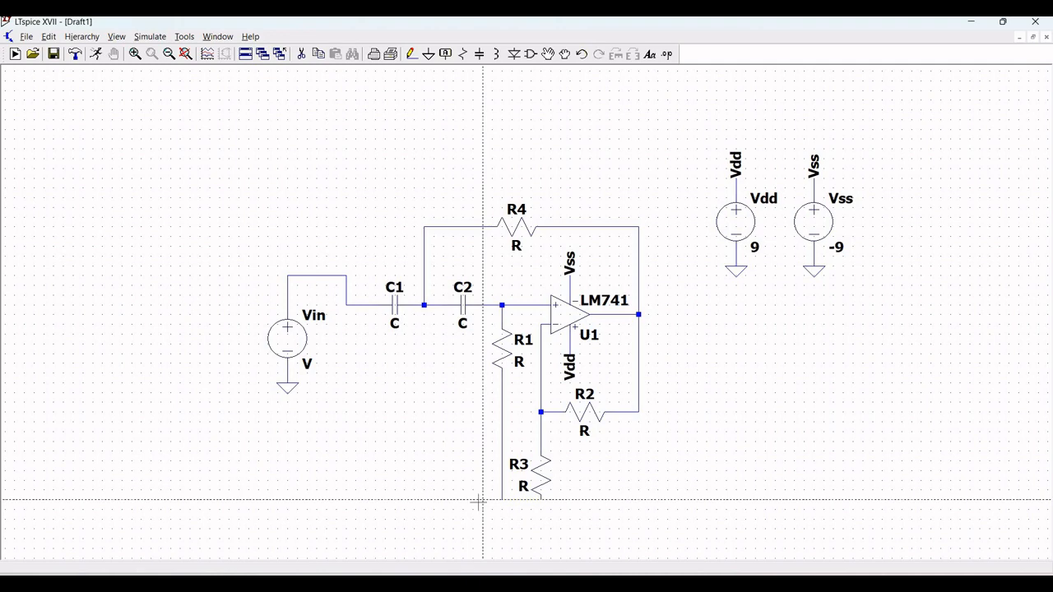
pyautogui.press('Escape')
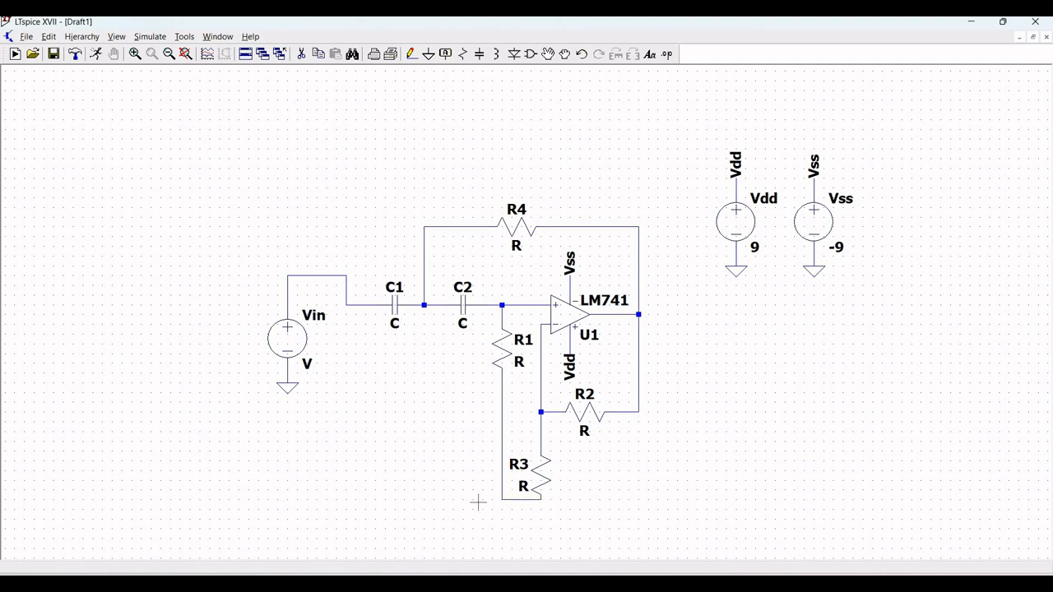
# Step: Place a ground symbol below R3 and wire it to the wire joining R1 and R3
pyautogui.click(428, 54)
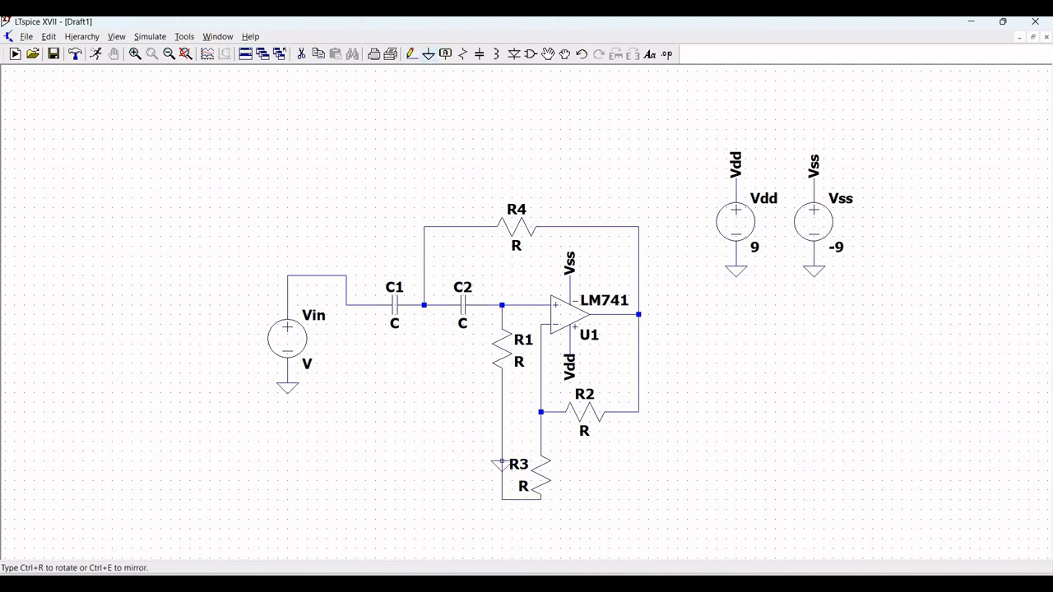
pyautogui.click(521, 530)
pyautogui.press('Escape')
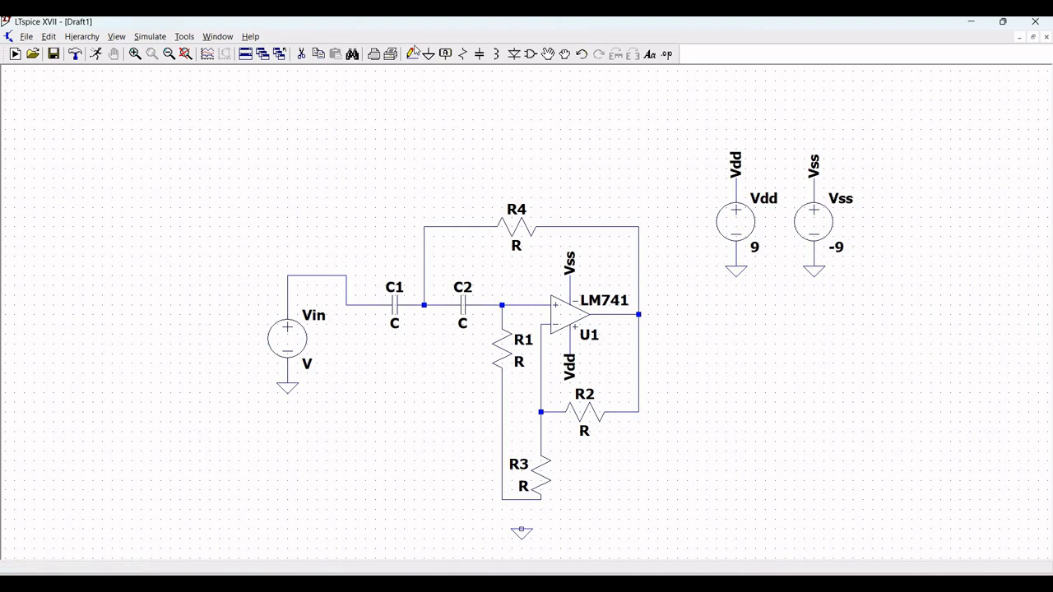
pyautogui.click(411, 54)
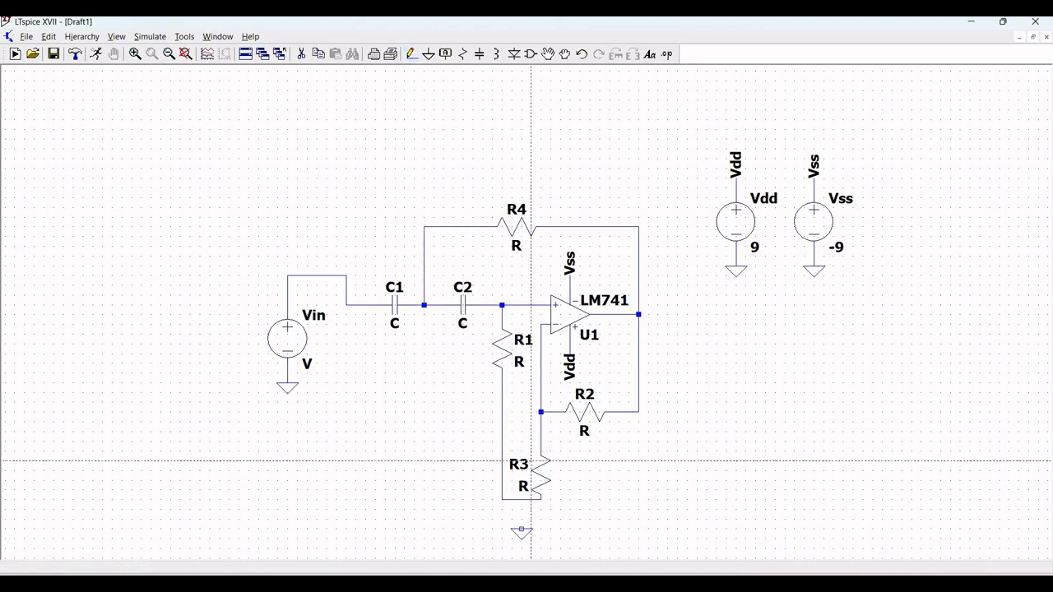
pyautogui.click(522, 531)
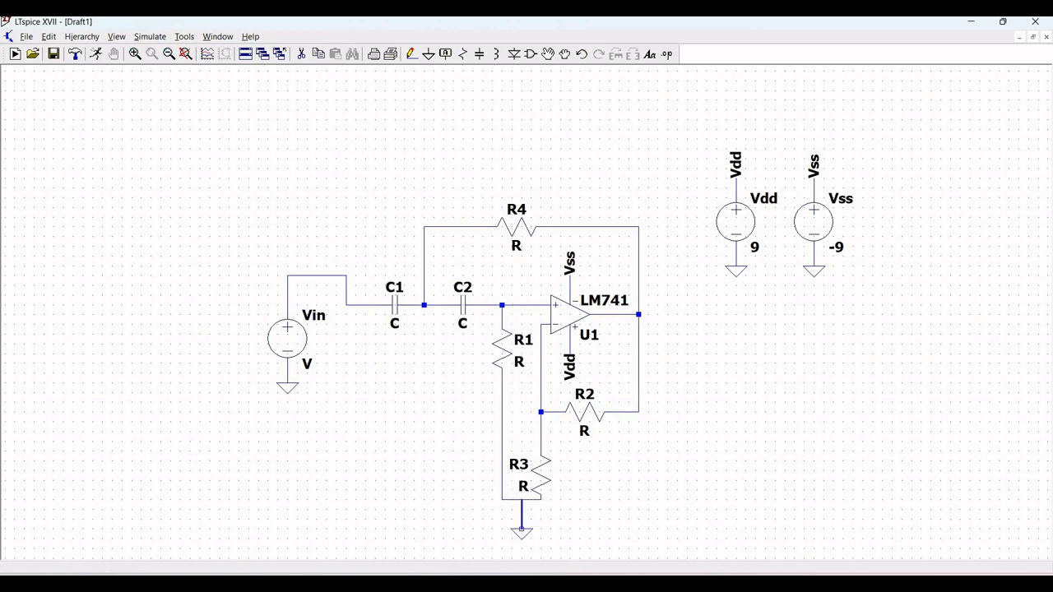
pyautogui.click(522, 499)
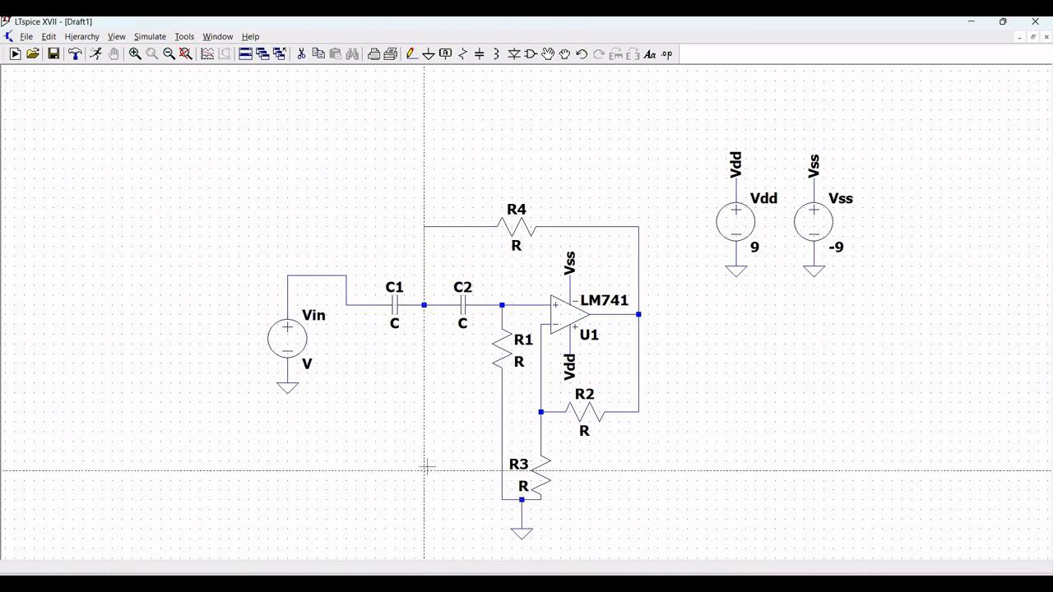
pyautogui.press('Escape')
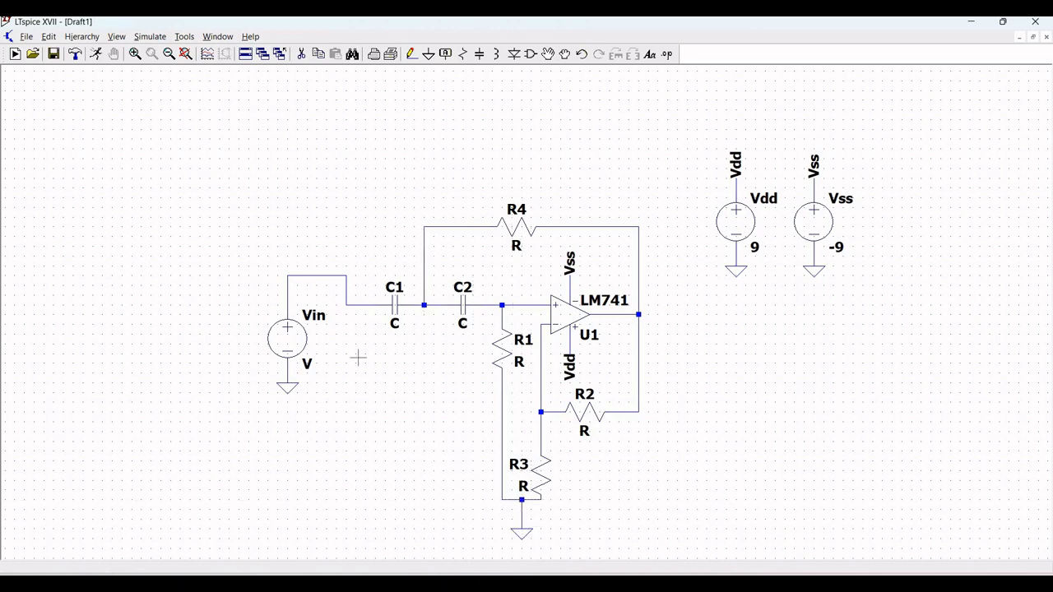
pyautogui.click(136, 54)
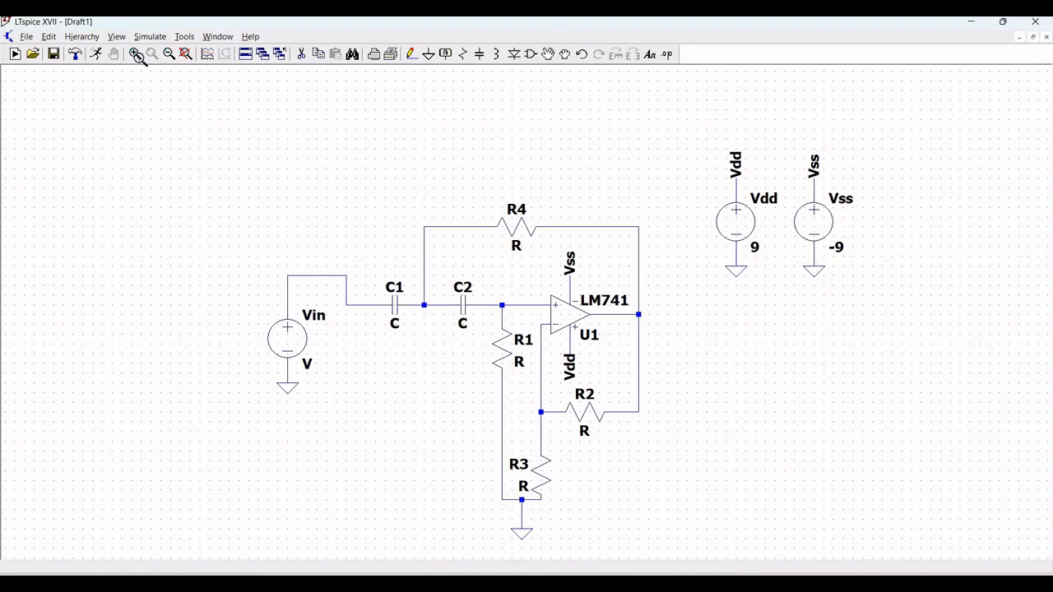
pyautogui.click(322, 185)
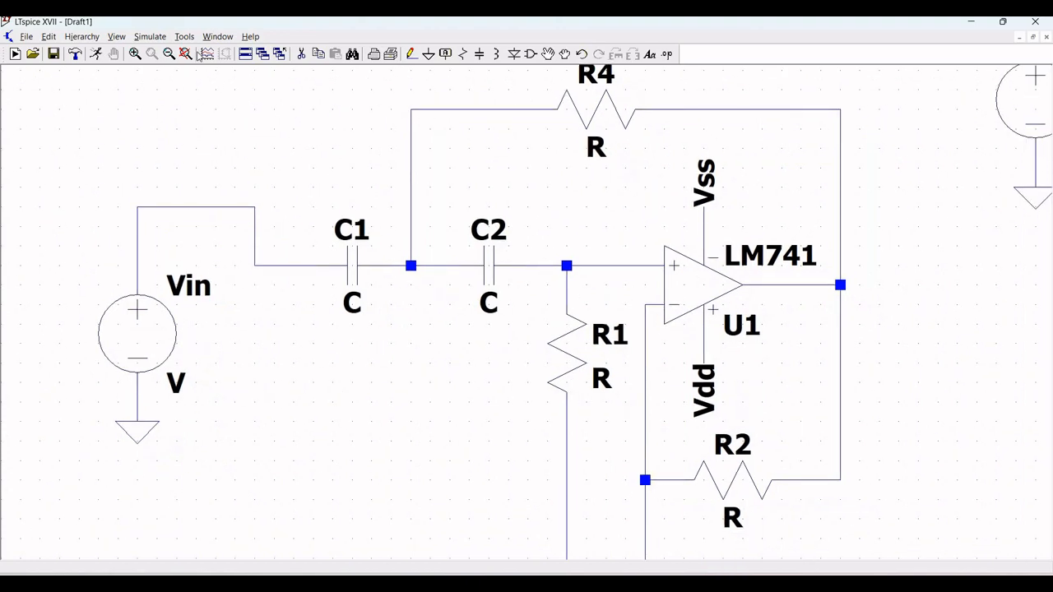
# Step: Set the capacitance of both capacitors C1 and C2 to 100n
pyautogui.click(173, 60)
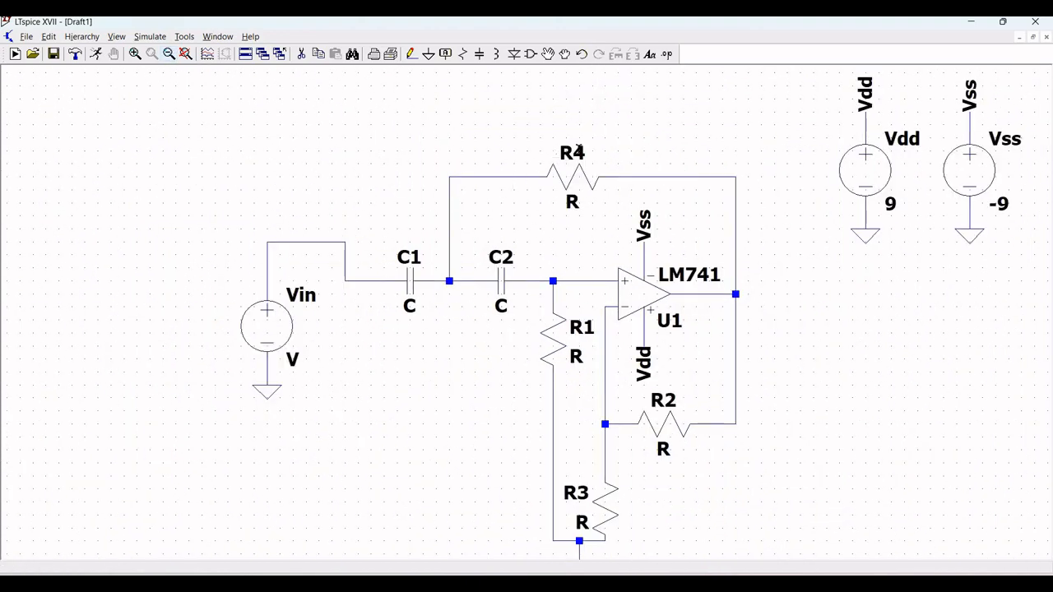
pyautogui.moveTo(585, 114)
pyautogui.mouseDown()
pyautogui.moveTo(573, 87)
pyautogui.moveTo(573, 132)
pyautogui.mouseUp()
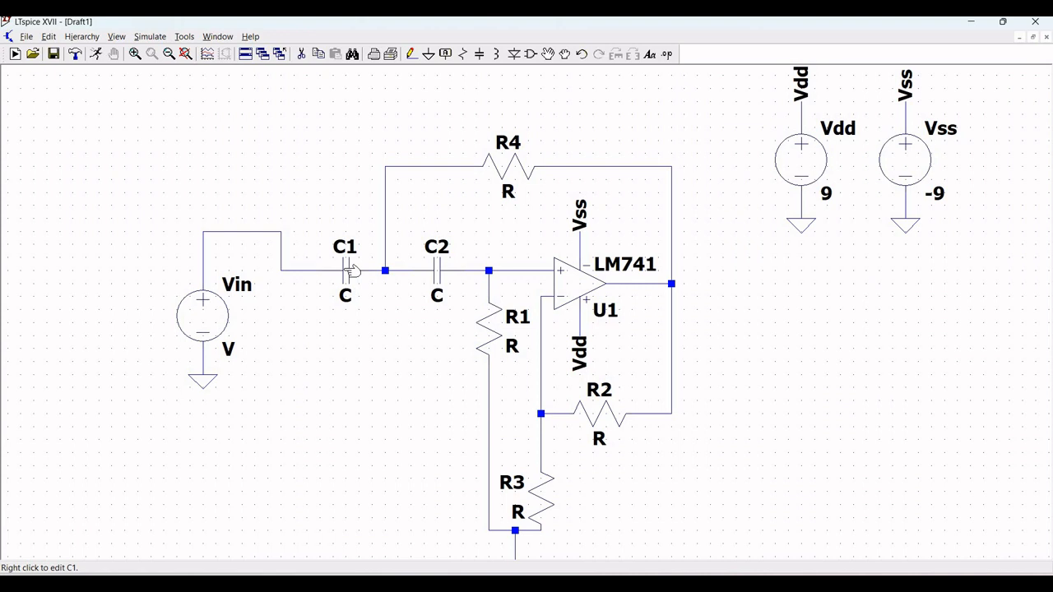
pyautogui.rightClick(349, 271)
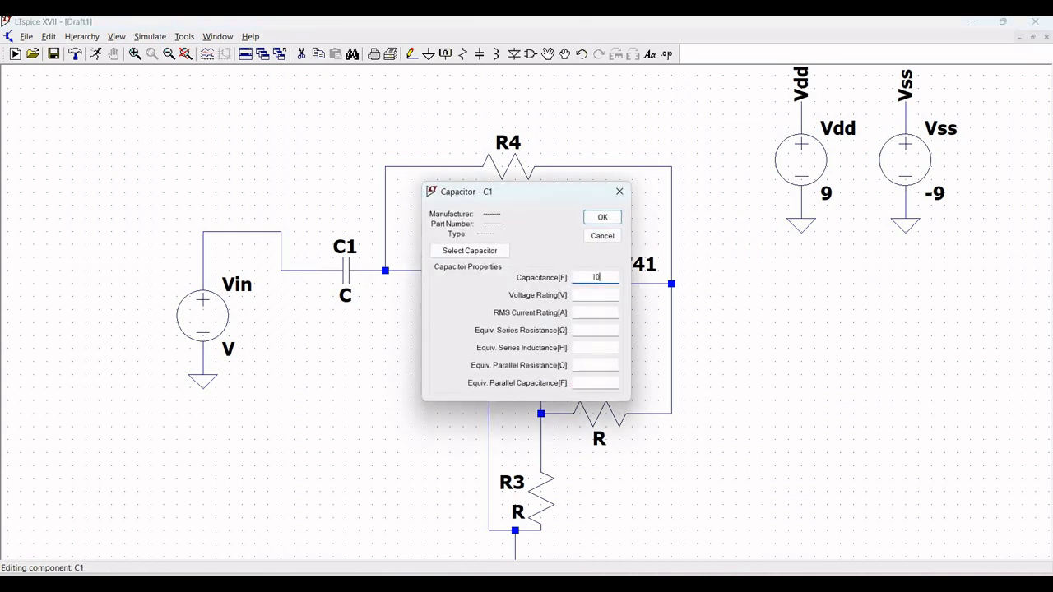
pyautogui.write('100n')
pyautogui.press('Return')
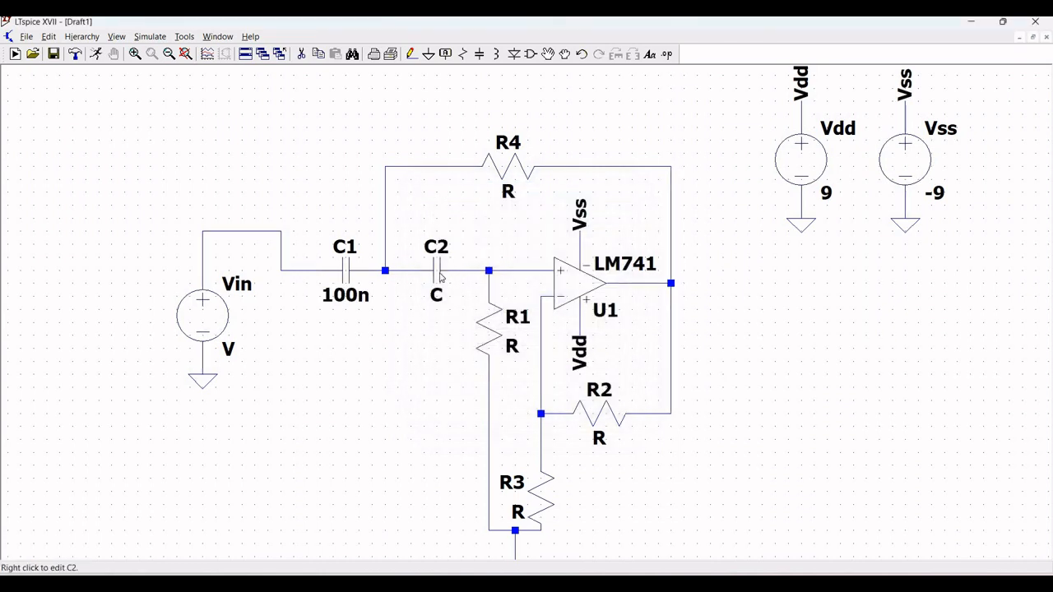
pyautogui.rightClick(440, 277)
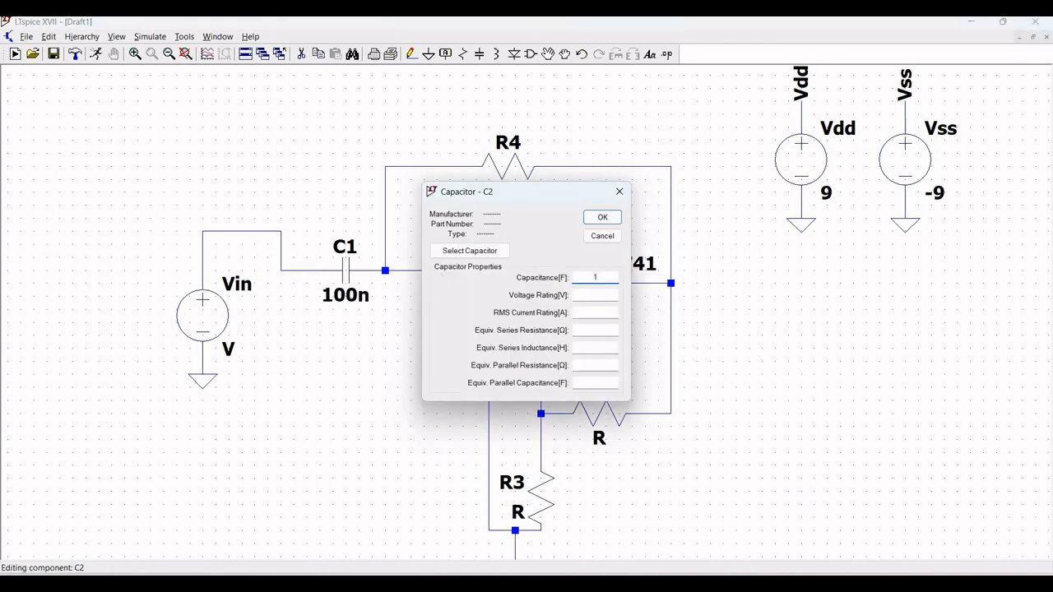
pyautogui.write('100n')
pyautogui.click(602, 217)
# Step: Set R1's resistance to 8k and R2's resistance to 10k
pyautogui.rightClick(483, 333)
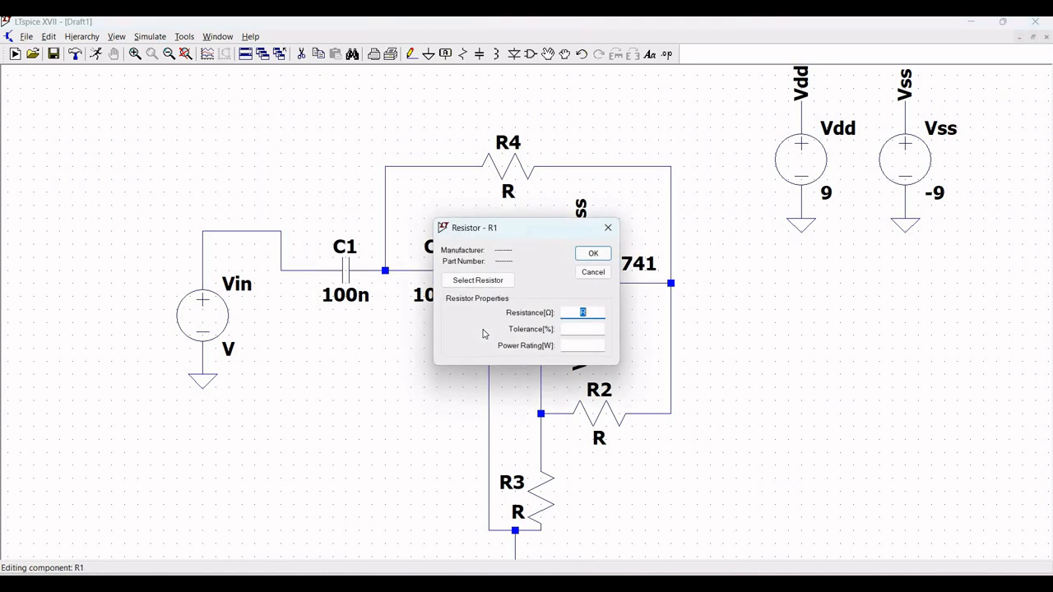
pyautogui.write('8k')
pyautogui.click(597, 256)
pyautogui.rightClick(608, 416)
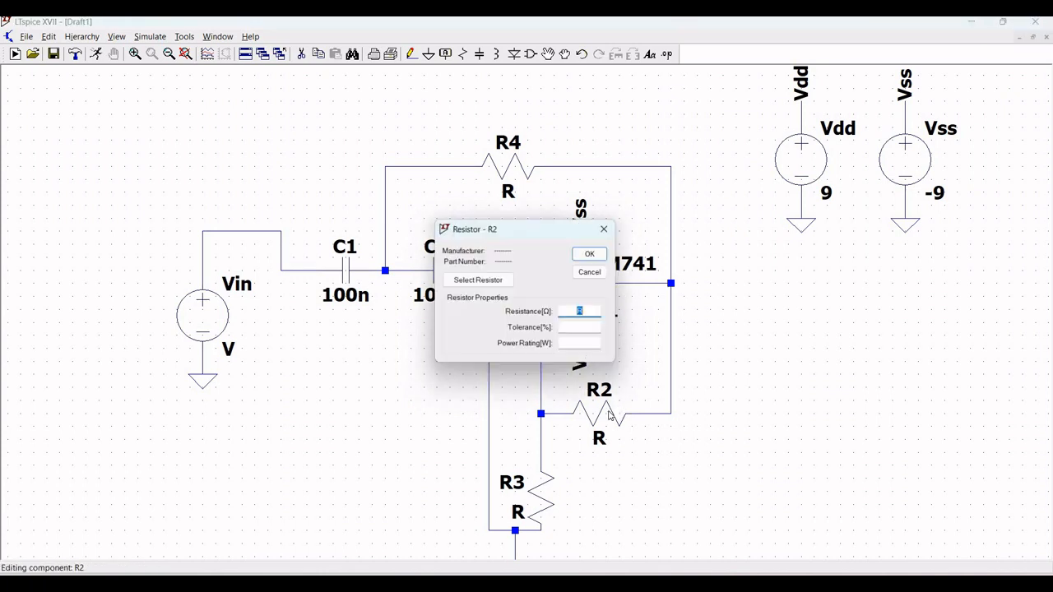
pyautogui.write('10')
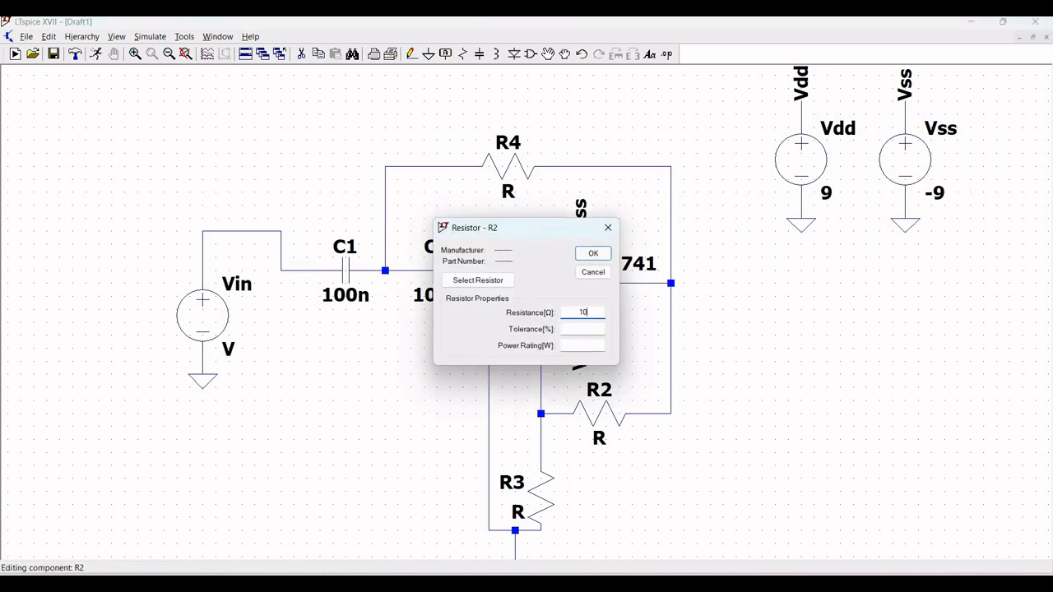
pyautogui.write('k')
pyautogui.click(593, 254)
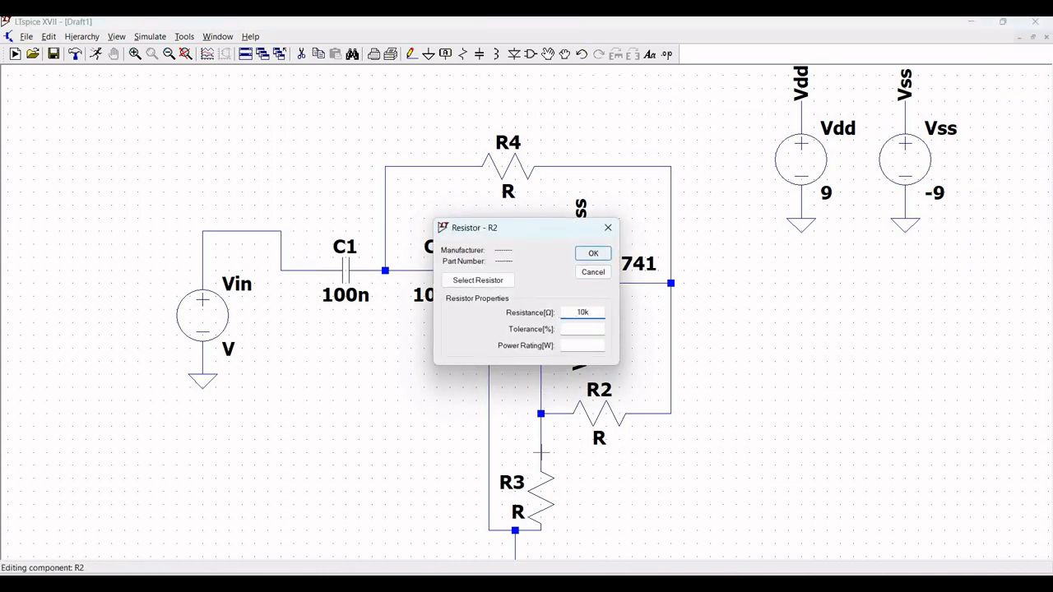
# Step: Set R3's resistance to 6k and R4's resistance to 8k
pyautogui.rightClick(541, 496)
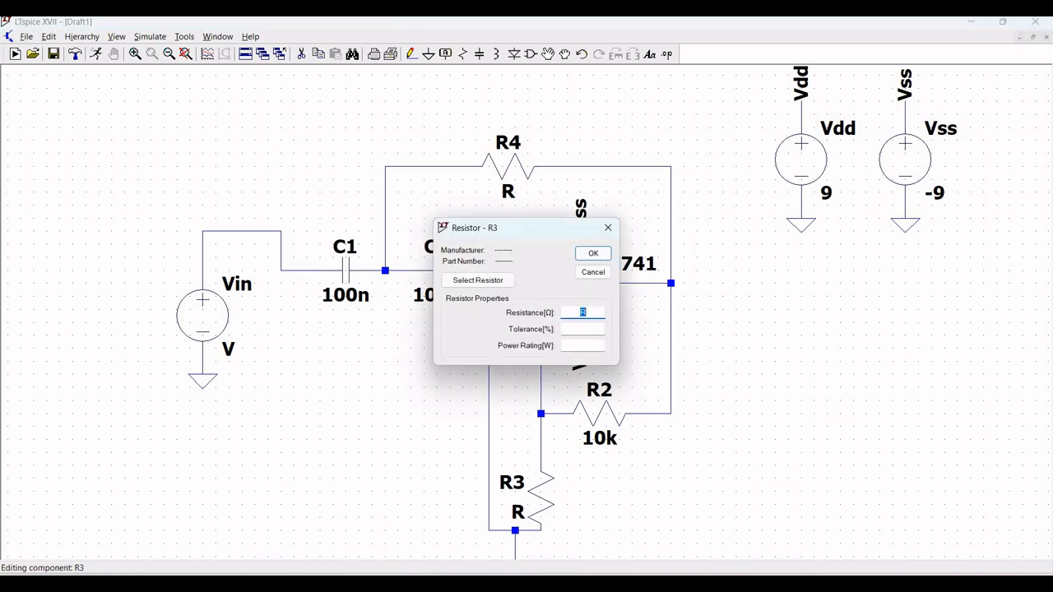
pyautogui.write('6k')
pyautogui.click(593, 254)
pyautogui.rightClick(500, 168)
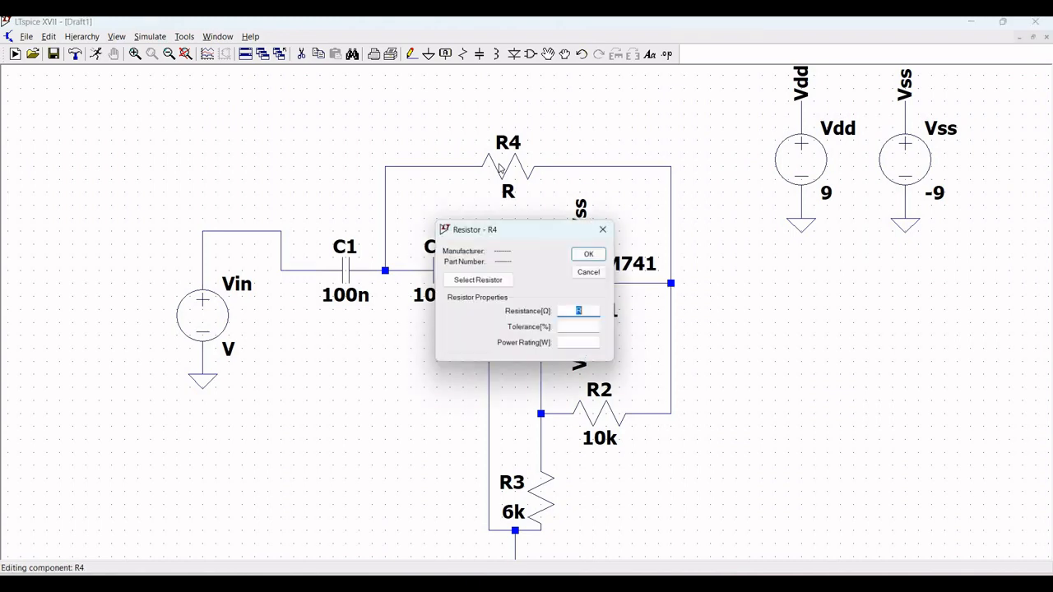
pyautogui.write('8')
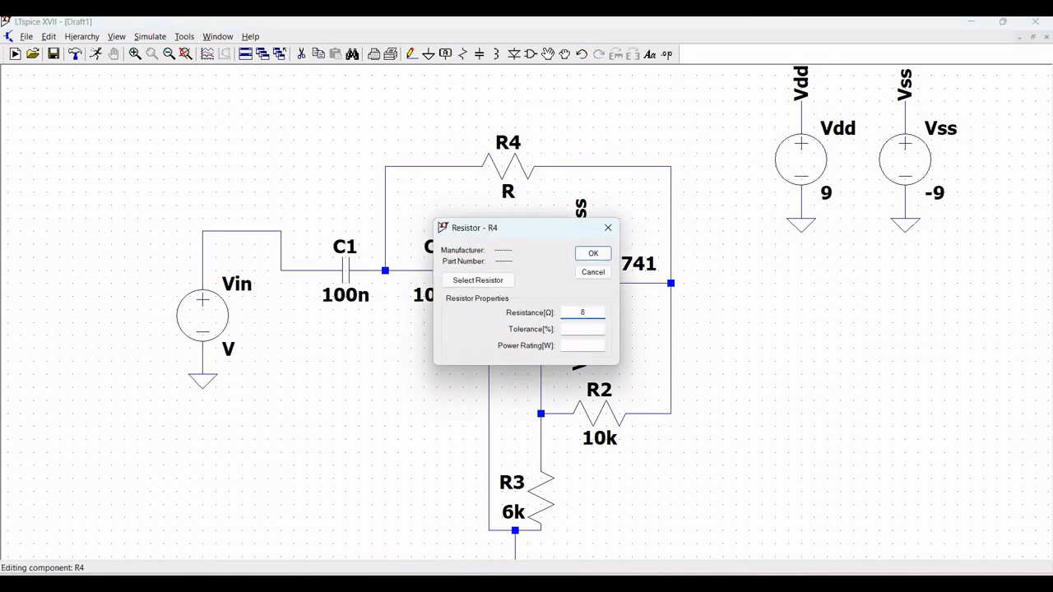
pyautogui.write('k')
pyautogui.click(592, 254)
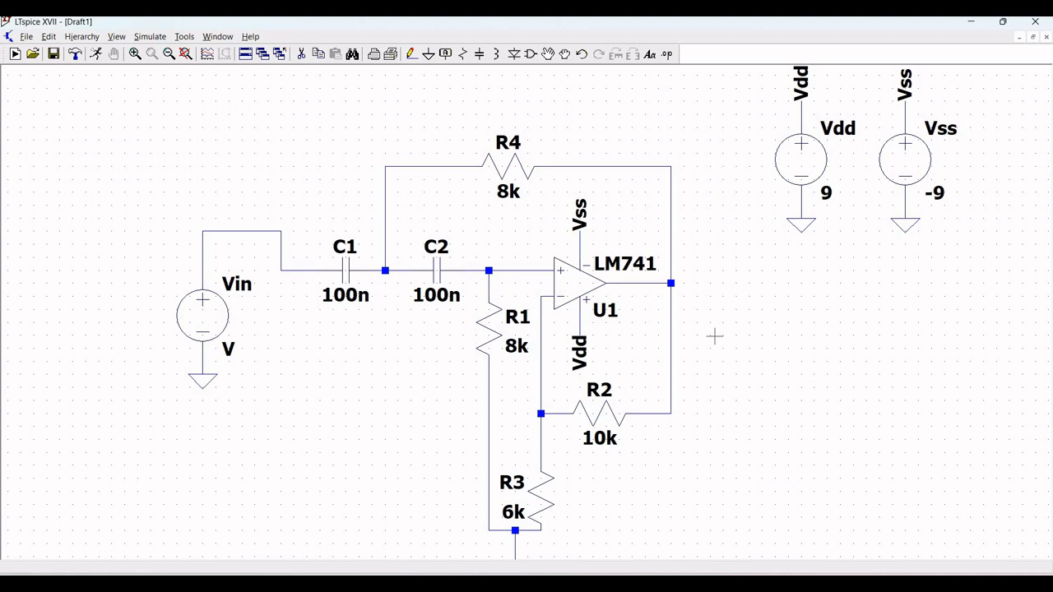
# Step: Configure the Vin source as a SINE function with DC offset 0, amplitude 1, frequency 1k, and AC amplitude 1
pyautogui.press('space')
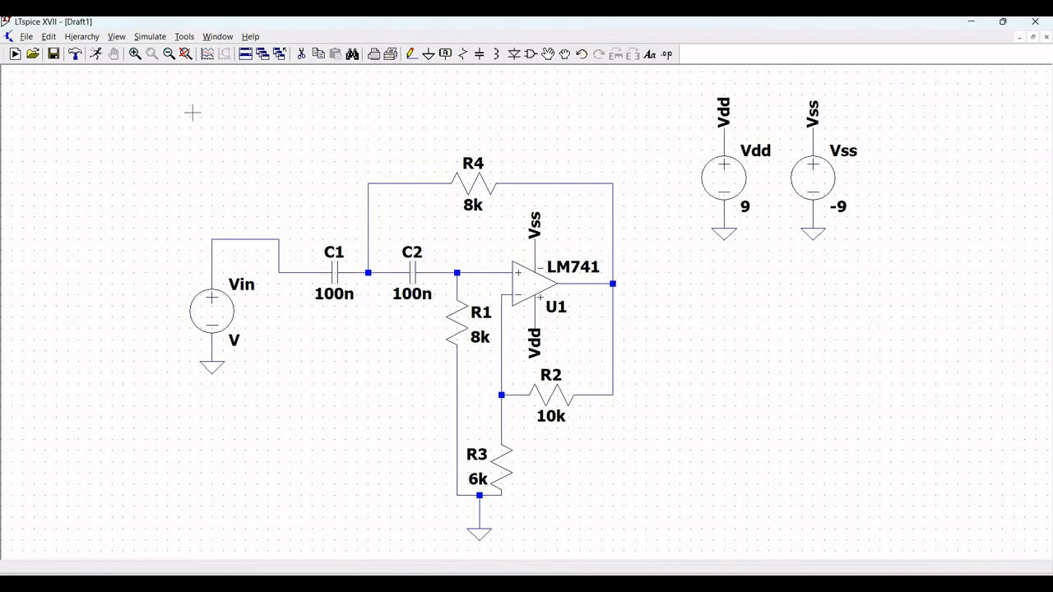
pyautogui.rightClick(241, 310)
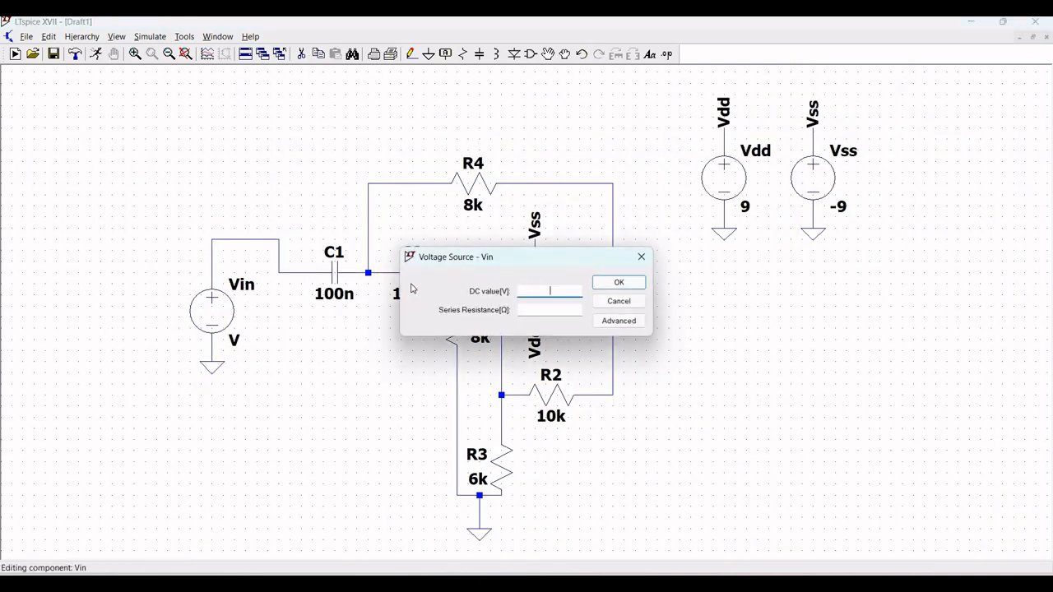
pyautogui.click(609, 322)
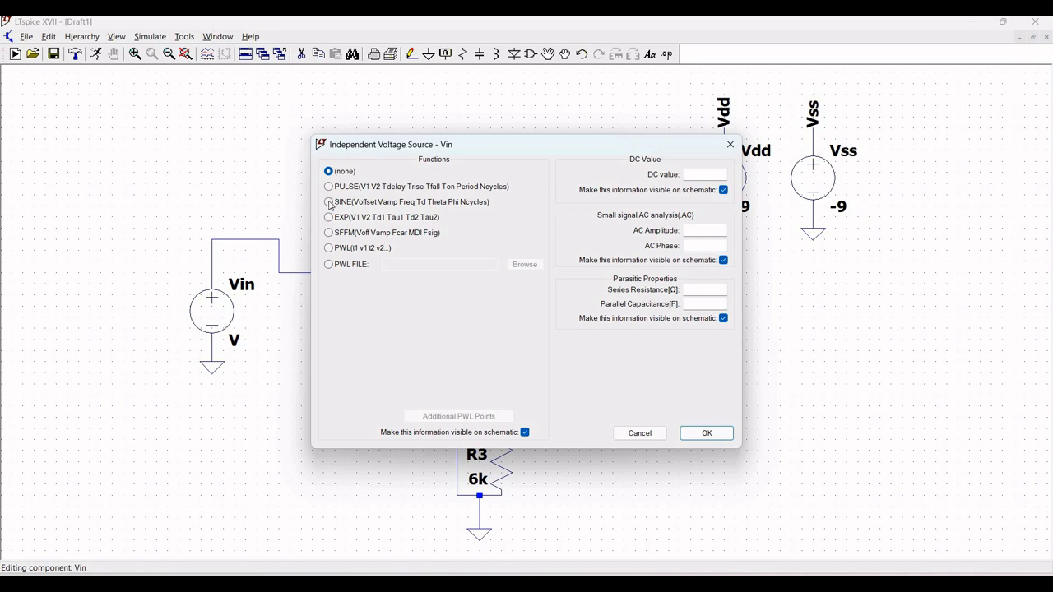
pyautogui.click(329, 203)
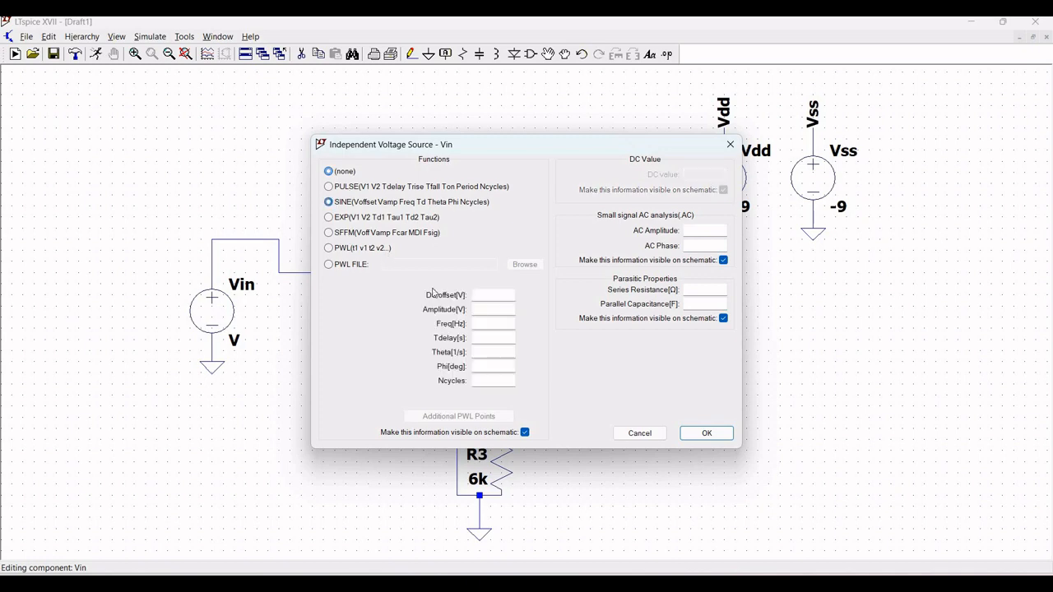
pyautogui.click(505, 293)
pyautogui.write('0')
pyautogui.press('Tab')
pyautogui.write('1')
pyautogui.press('Tab')
pyautogui.write('1k')
pyautogui.click(711, 232)
pyautogui.write('1')
pyautogui.press('Return')
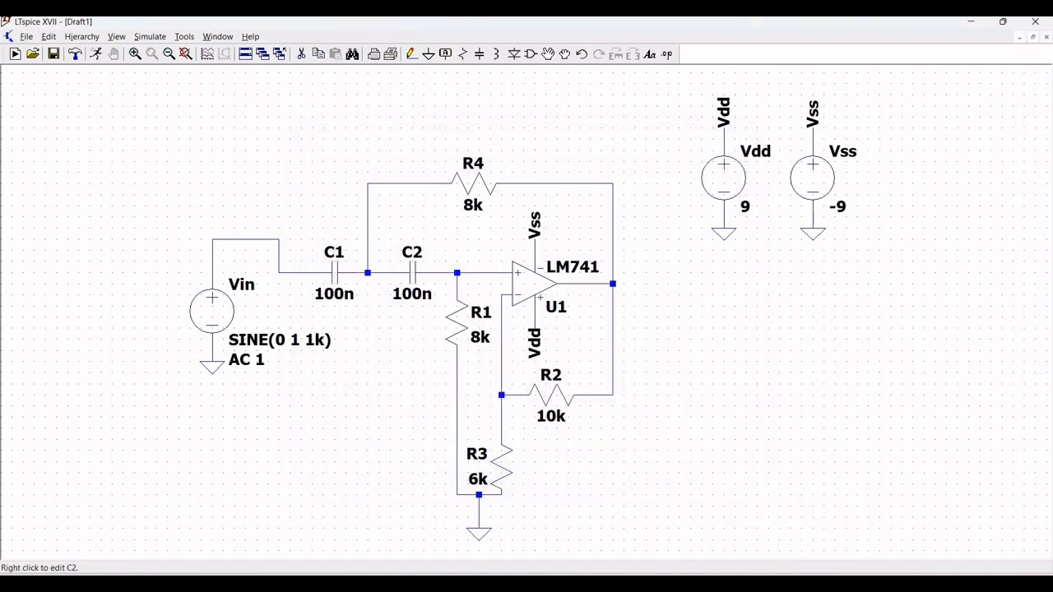
# Step: Add an AC analysis directive with decade sweep, 100 points per decade, from 10 to 1k, placed above the circuit
pyautogui.click(49, 37)
pyautogui.click(45, 37)
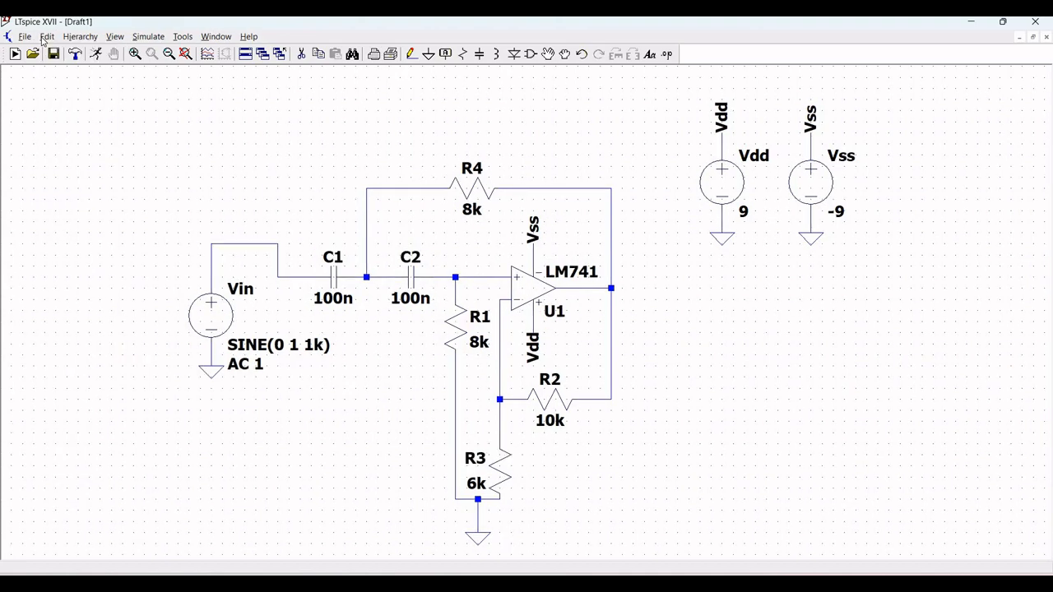
pyautogui.click(45, 37)
pyautogui.click(74, 112)
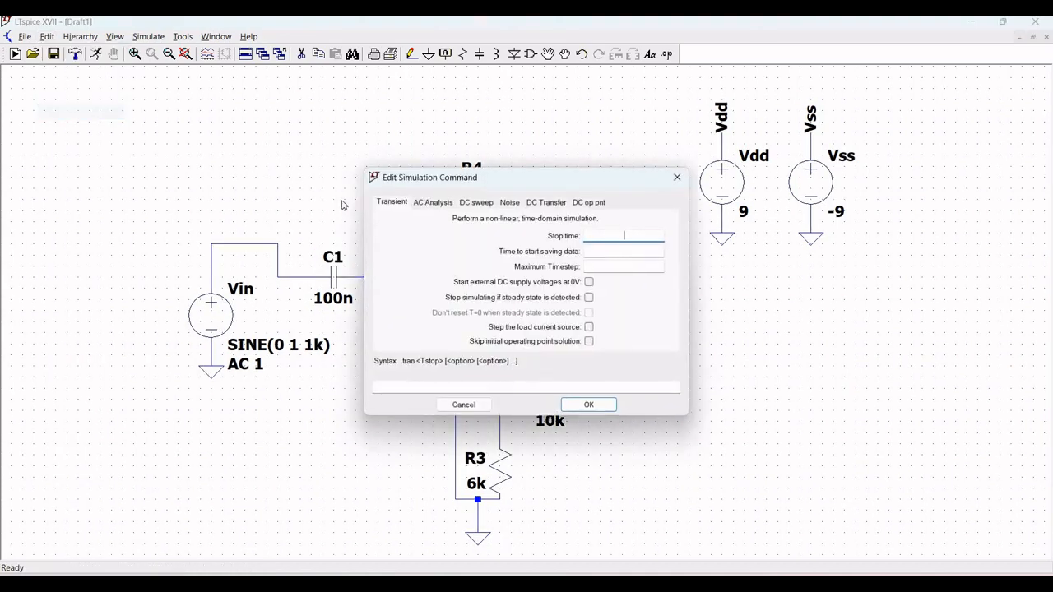
pyautogui.click(417, 205)
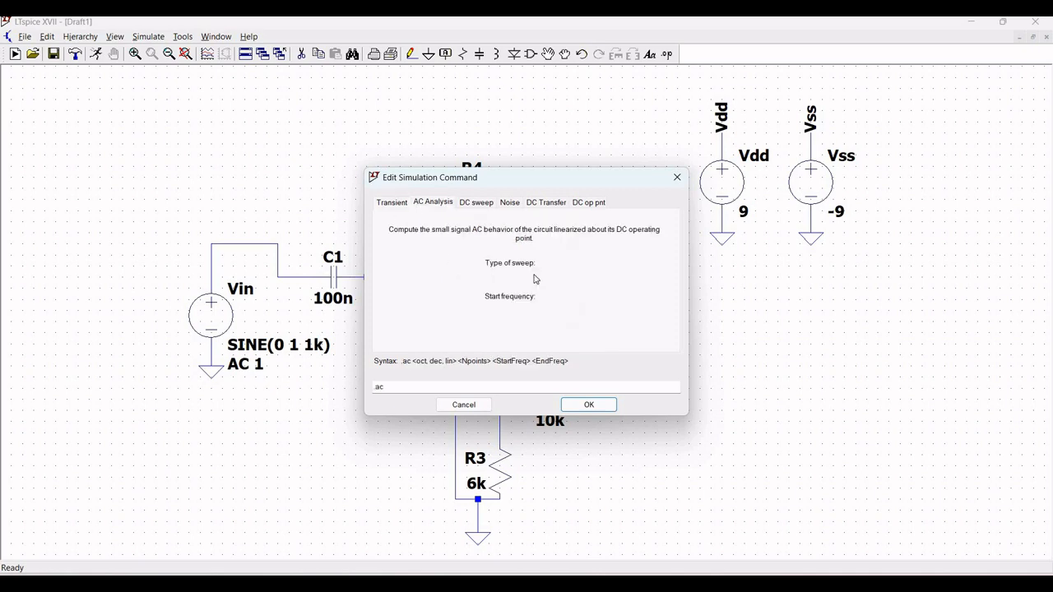
pyautogui.click(576, 265)
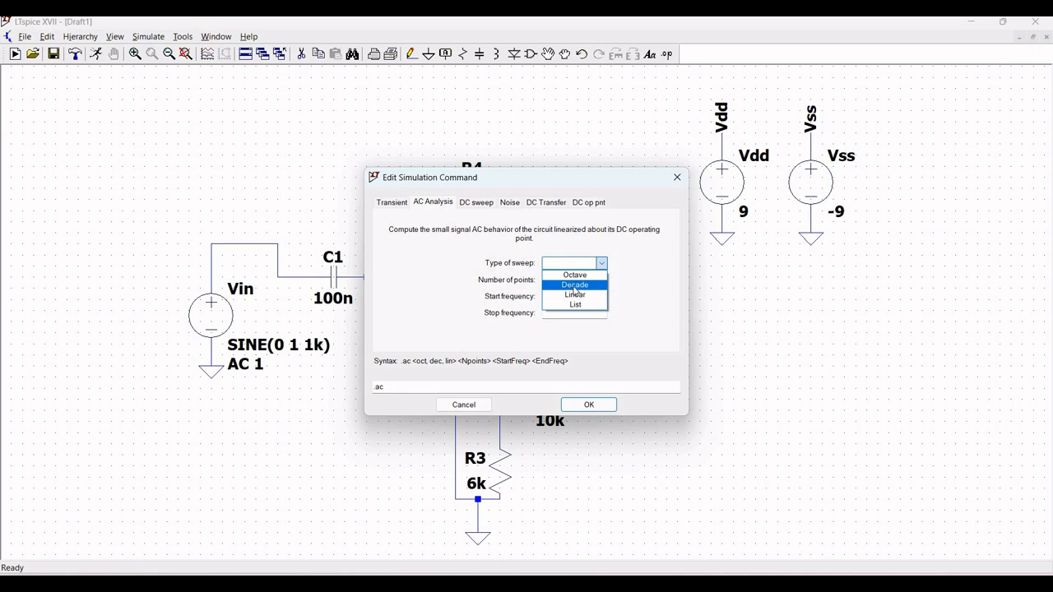
pyautogui.click(575, 285)
pyautogui.click(567, 281)
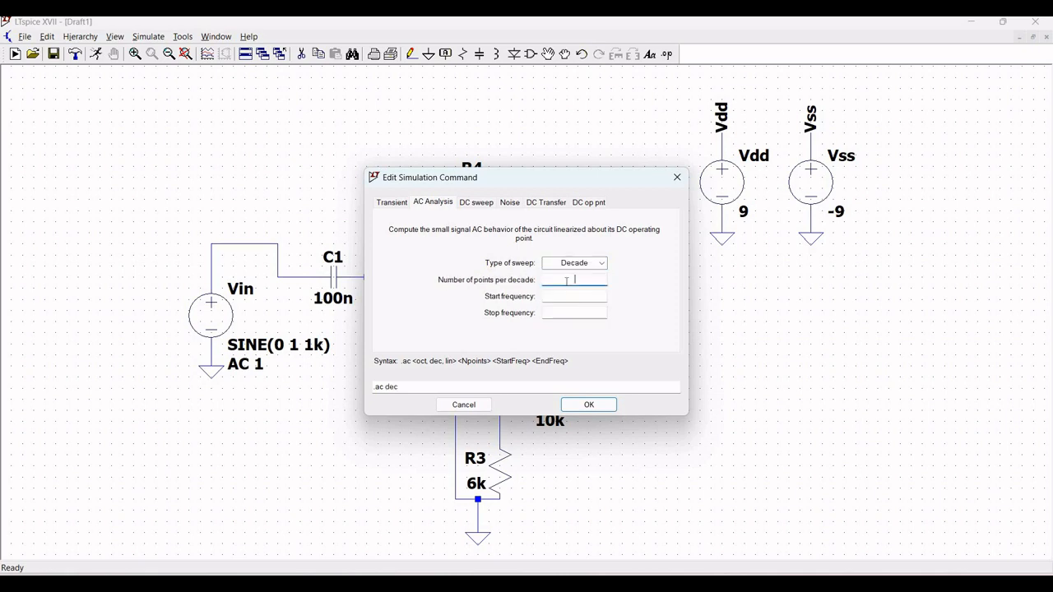
pyautogui.write('100')
pyautogui.click(570, 298)
pyautogui.write('10')
pyautogui.click(574, 312)
pyautogui.write('1k')
pyautogui.click(568, 405)
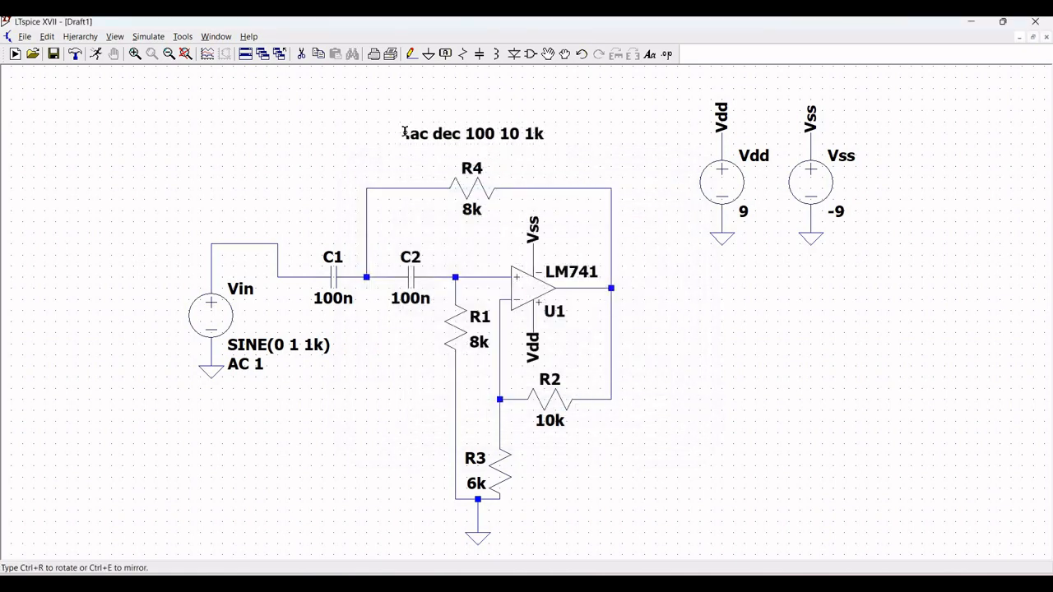
pyautogui.click(403, 133)
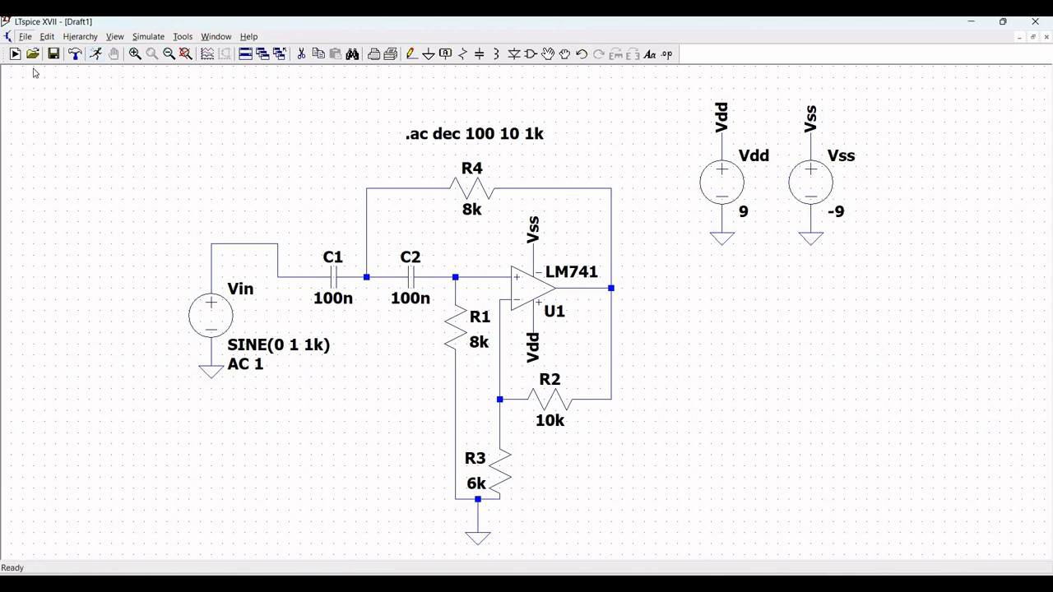
# Step: Save the schematic as SallenKey
pyautogui.click(25, 36)
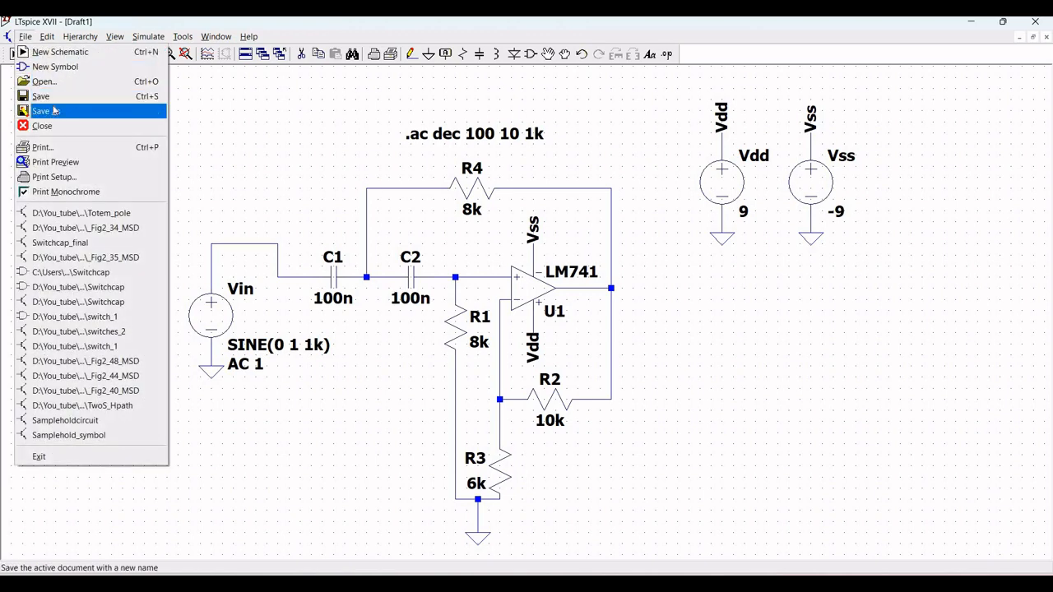
pyautogui.click(52, 110)
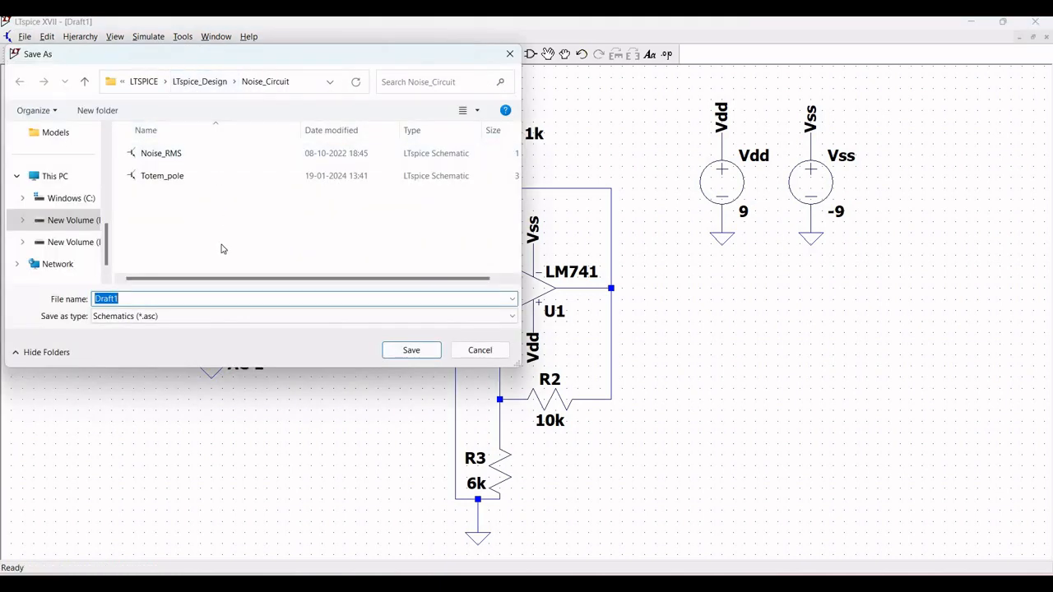
pyautogui.write('SallenKey')
pyautogui.click(399, 351)
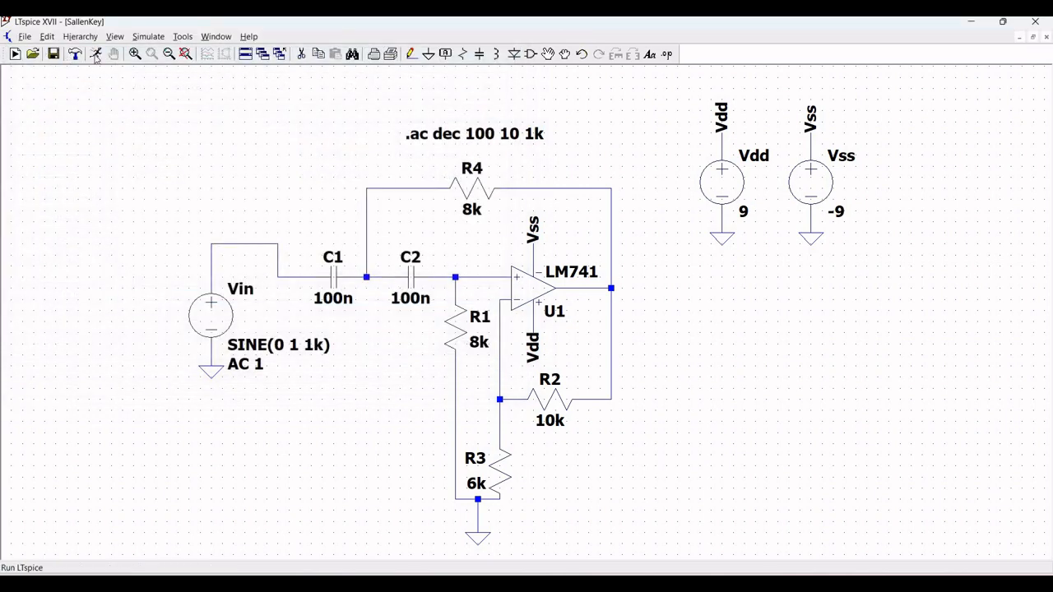
# Step: Run the simulation and plot the voltage at the op-amp output node
pyautogui.click(95, 55)
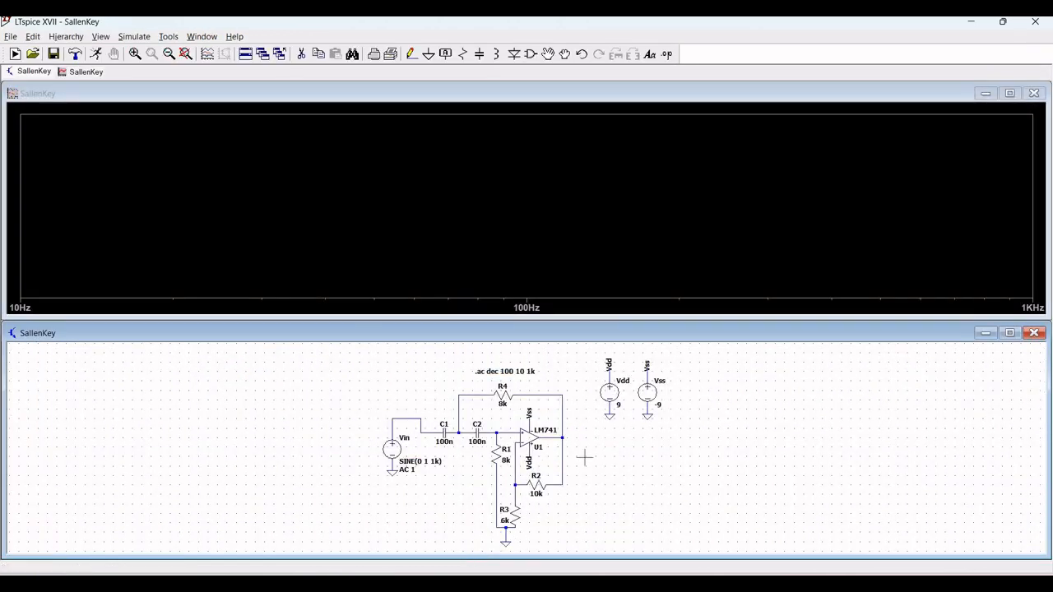
pyautogui.click(561, 436)
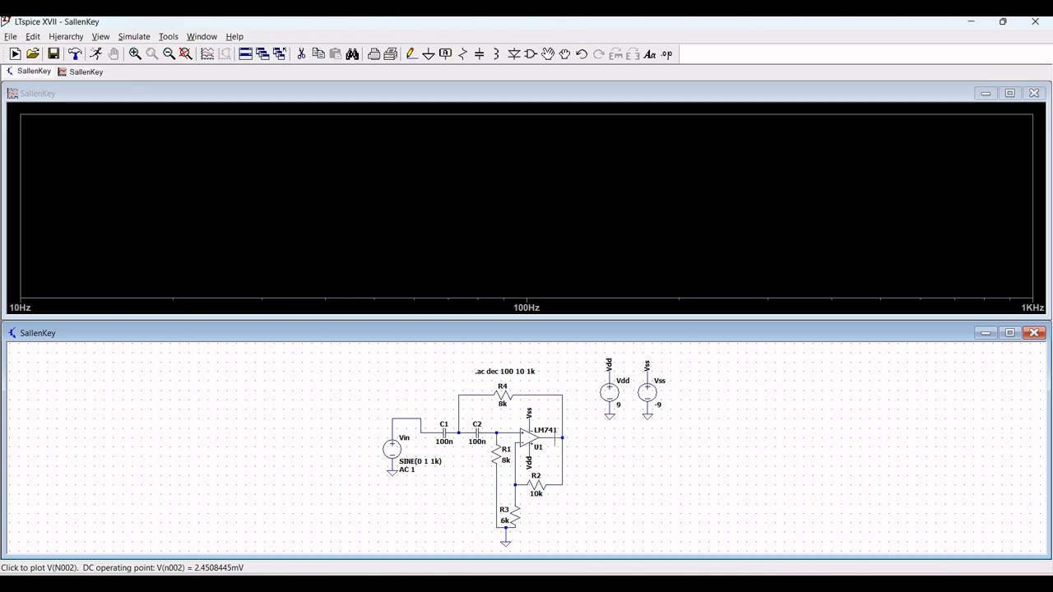